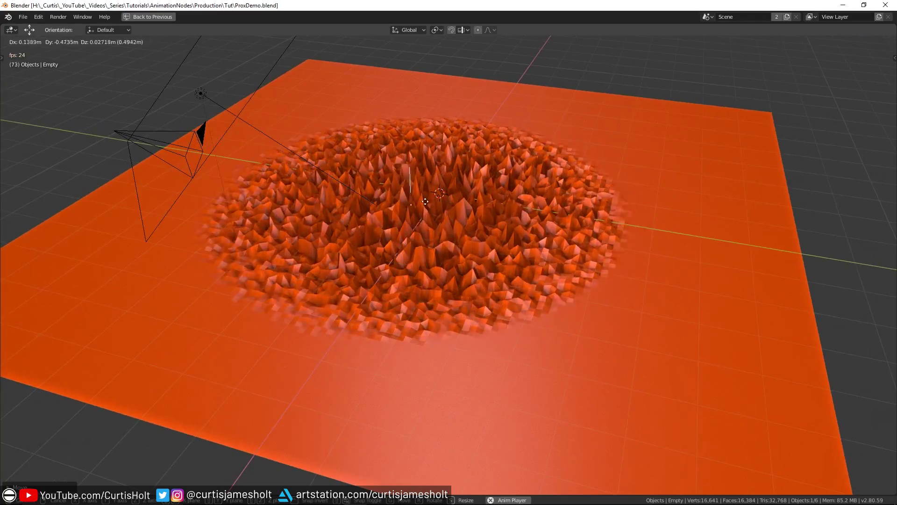
# Step: Preview the proximity displacement by moving the empty across the orange plane
pyautogui.moveTo(425, 201); pyautogui.dragTo(653, 231)
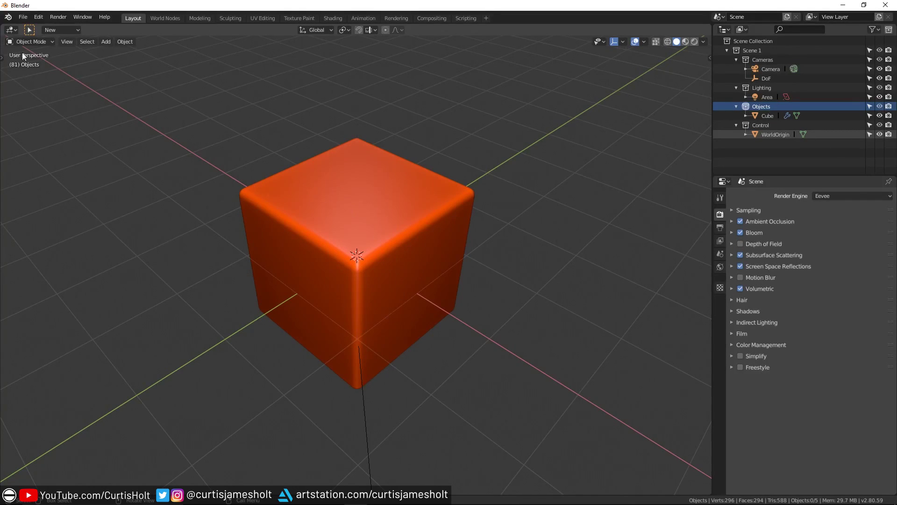
# Step: Find the Animation Nodes add-on in the preferences, expand its details, and save the preferences
pyautogui.click(38, 17)
pyautogui.click(65, 140)
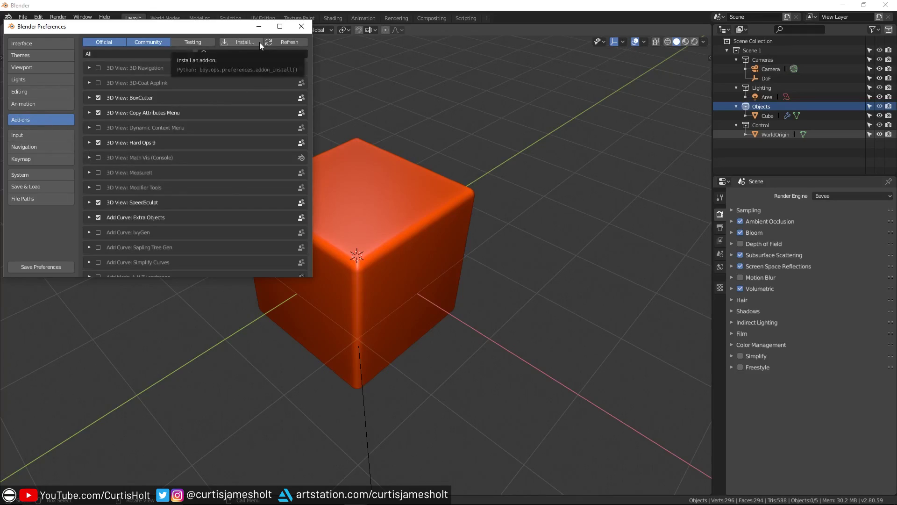
pyautogui.click(443, 173)
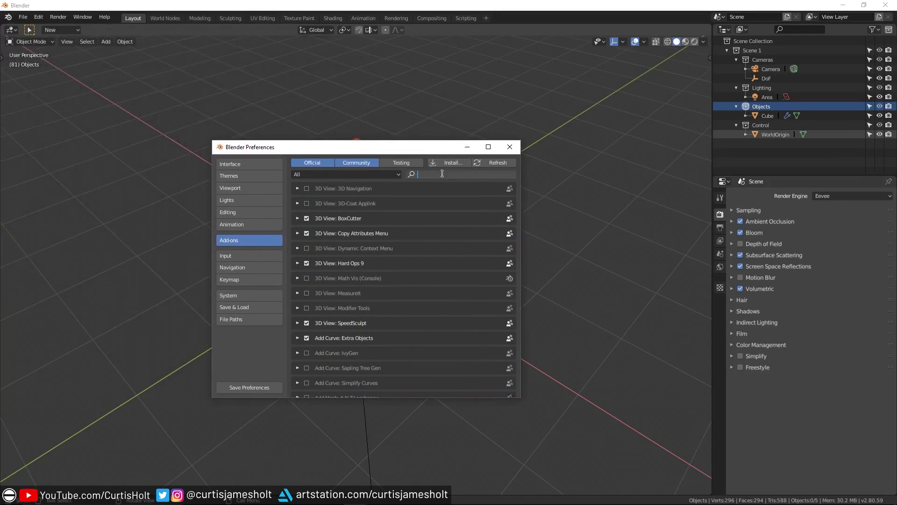
pyautogui.write('Animation Nodes')
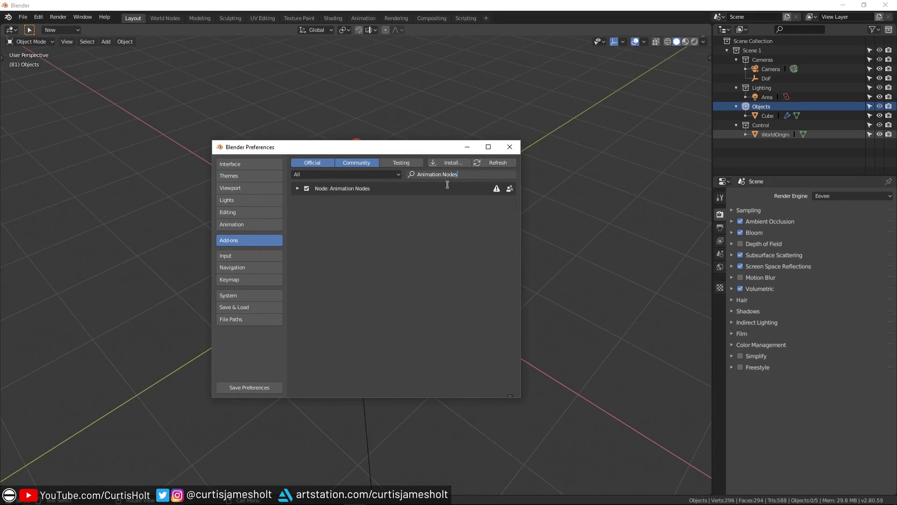
pyautogui.press('Return')
pyautogui.click(298, 188)
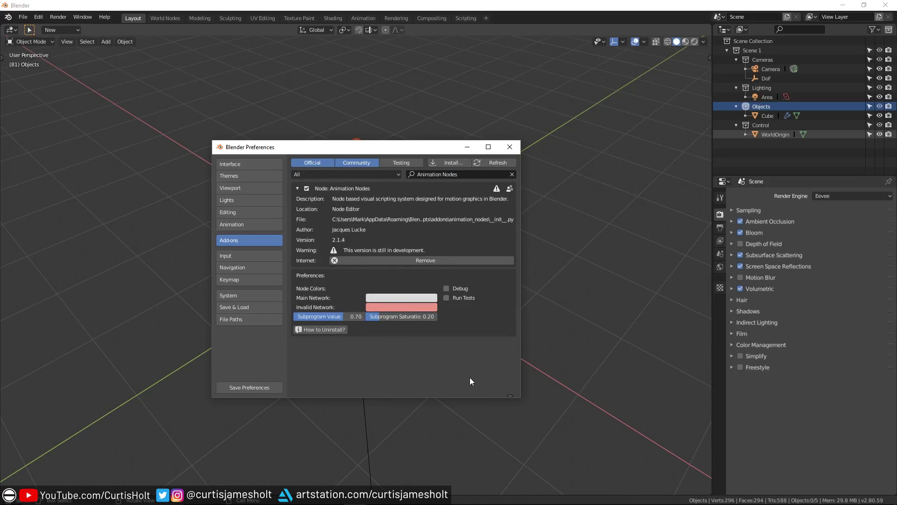
pyautogui.click(266, 390)
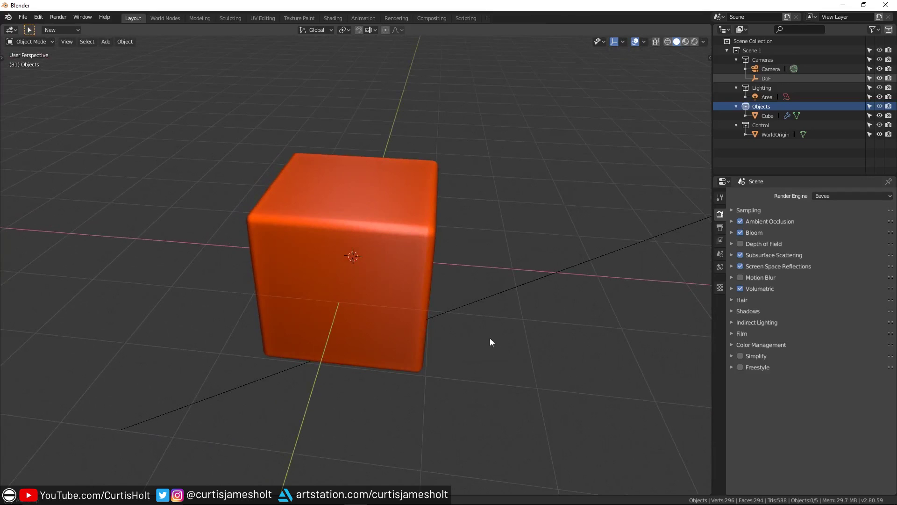
# Step: Split the 3D viewport horizontally and make the lower area an Animation Nodes editor
pyautogui.moveTo(489, 337); pyautogui.dragTo(527, 358, button='middle')
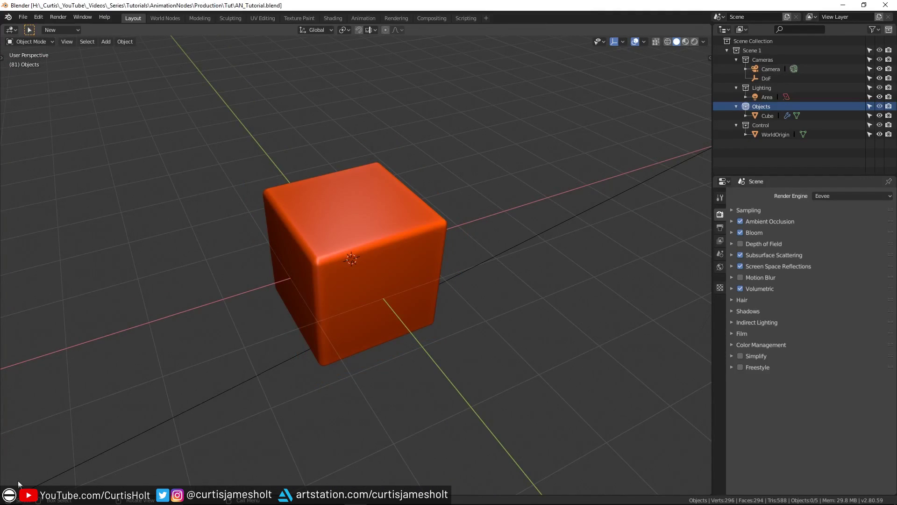
pyautogui.moveTo(5, 478); pyautogui.dragTo(13, 280)
pyautogui.click(11, 283)
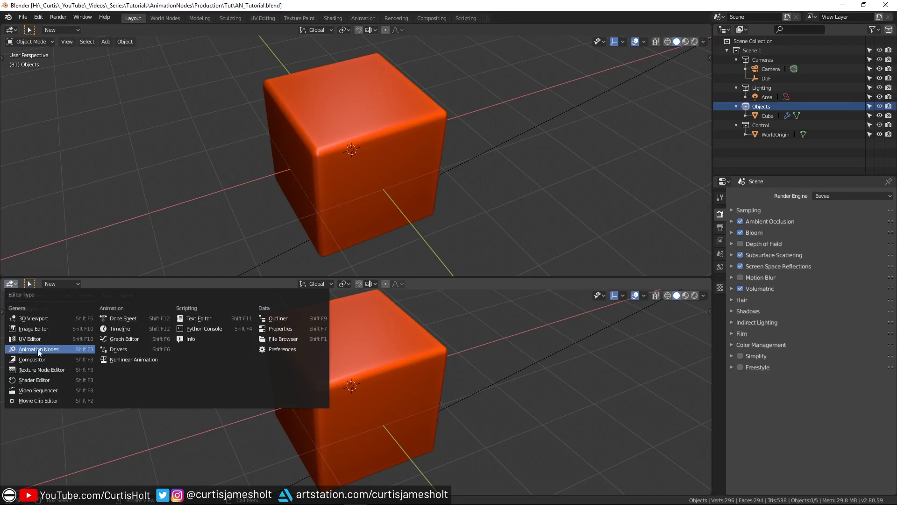
pyautogui.click(89, 350)
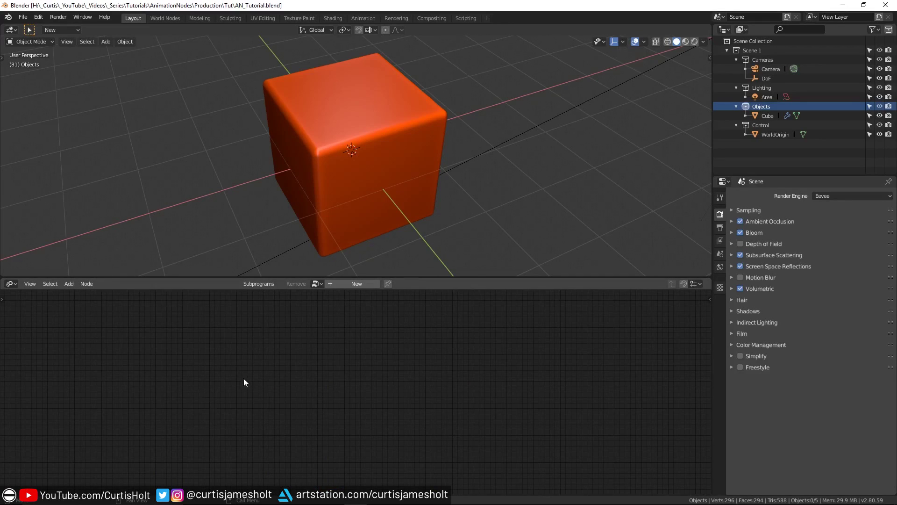
pyautogui.moveTo(383, 367); pyautogui.dragTo(353, 395, button='middle')
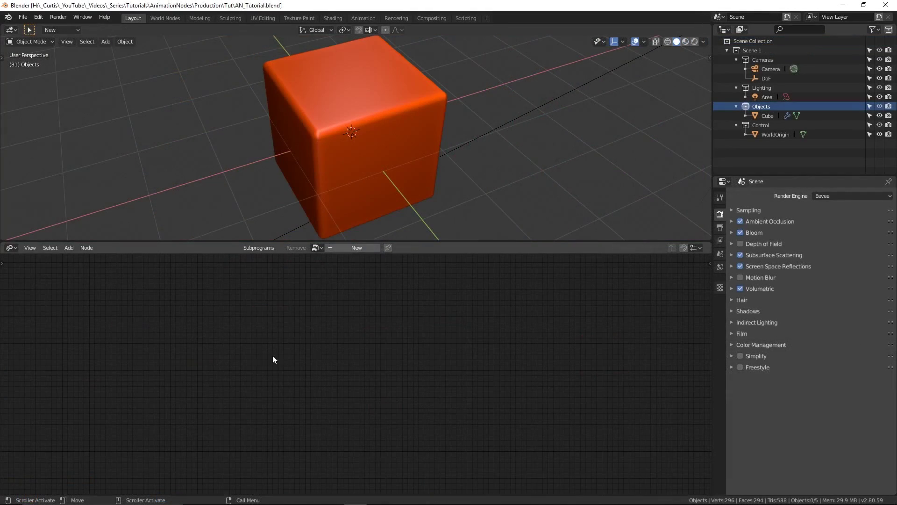
# Step: Split the Animation Nodes editor horizontally and make the lower area a Timeline
pyautogui.moveTo(4, 494); pyautogui.dragTo(6, 371)
pyautogui.click(11, 379)
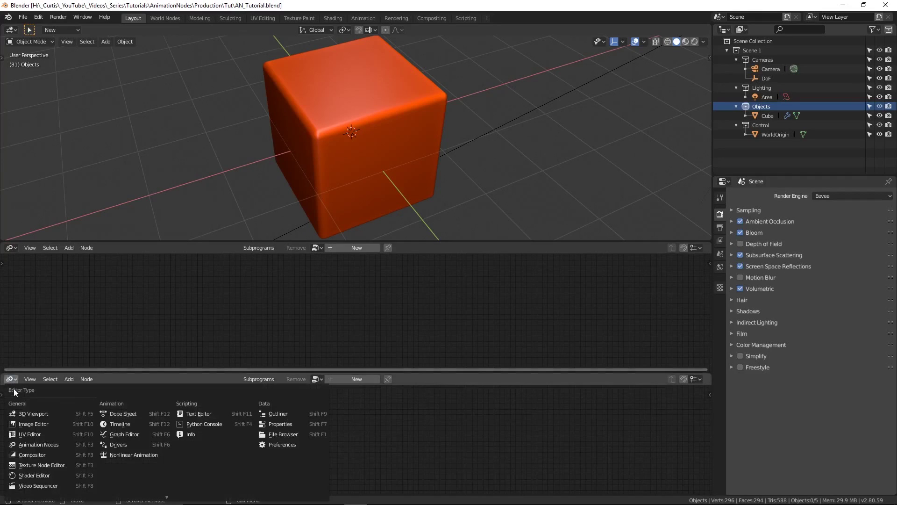
pyautogui.click(120, 424)
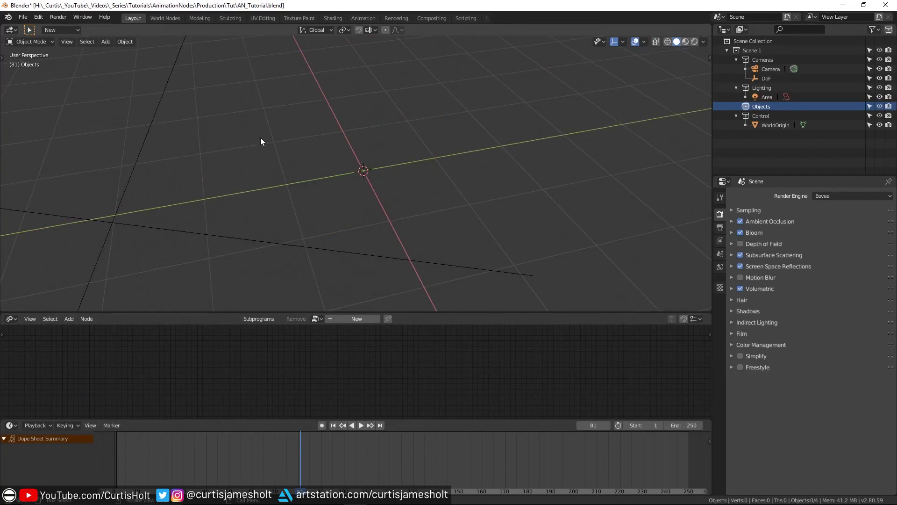
# Step: Add a plane mesh at the world origin
pyautogui.hotkey('shift', 'a')
pyautogui.moveTo(257, 135)
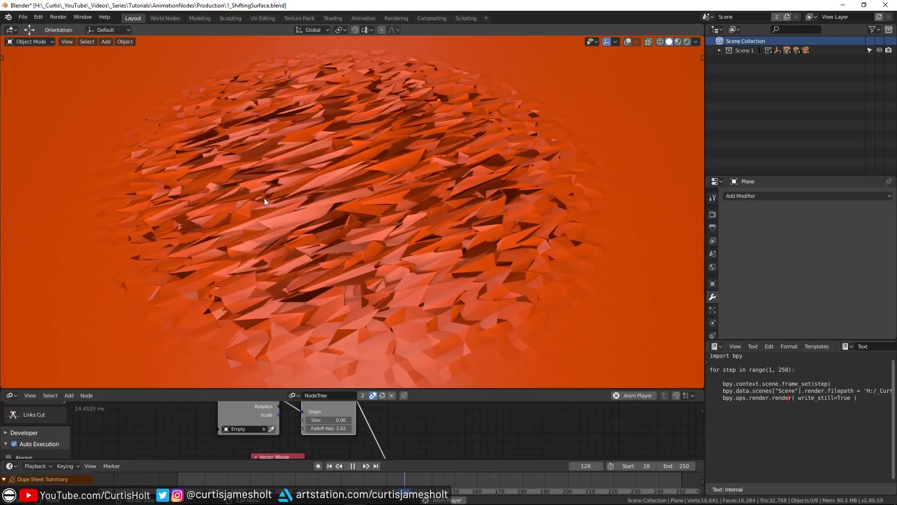
pyautogui.scroll(-6, 386, 173)
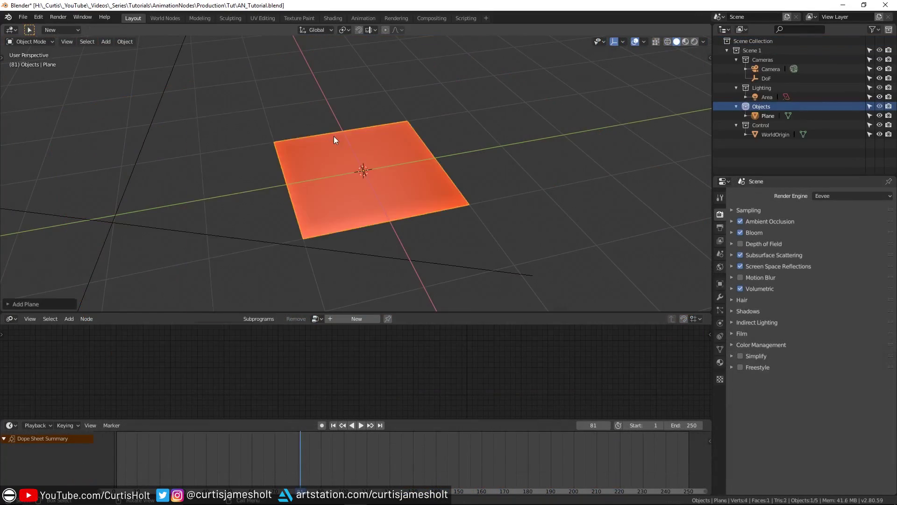
# Step: Set the plane's scale to 8 on all axes and apply the scale
pyautogui.press('n')
pyautogui.click(653, 164)
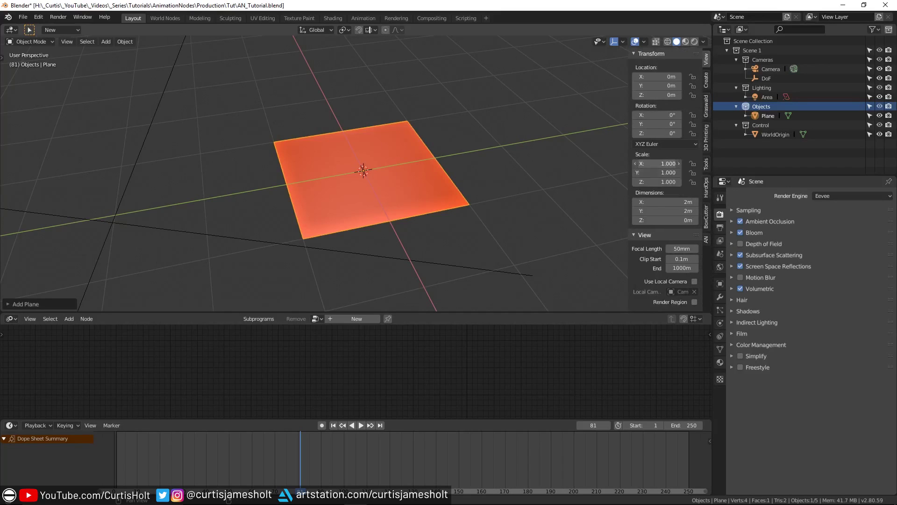
pyautogui.write('8')
pyautogui.press('Return')
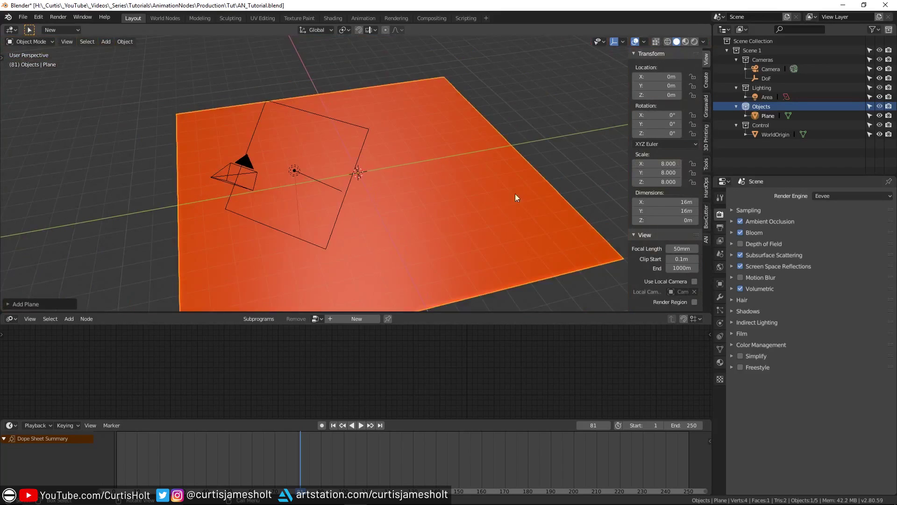
pyautogui.hotkey('ctrl', 'a')
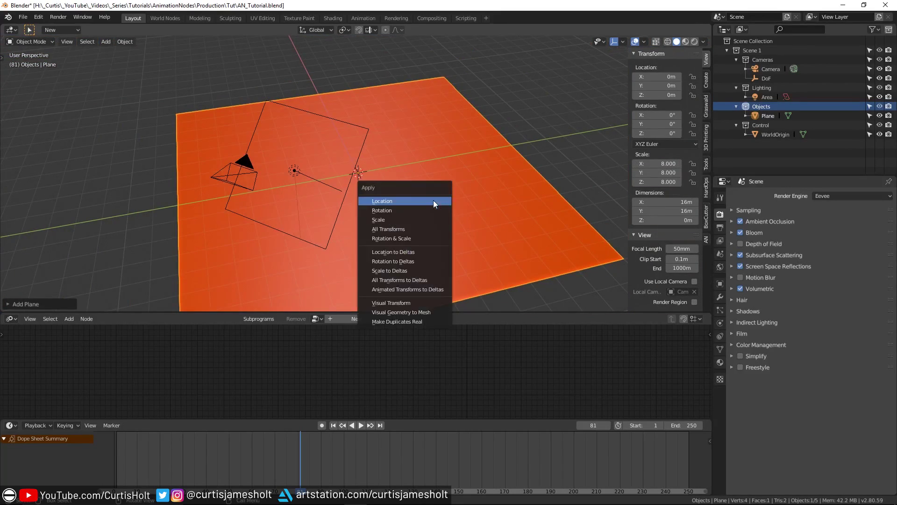
pyautogui.click(415, 221)
pyautogui.moveTo(415, 220); pyautogui.dragTo(360, 197, button='middle')
# Step: Add a Subdivision modifier of type Simple to the plane with 7 viewport subdivisions
pyautogui.click(720, 296)
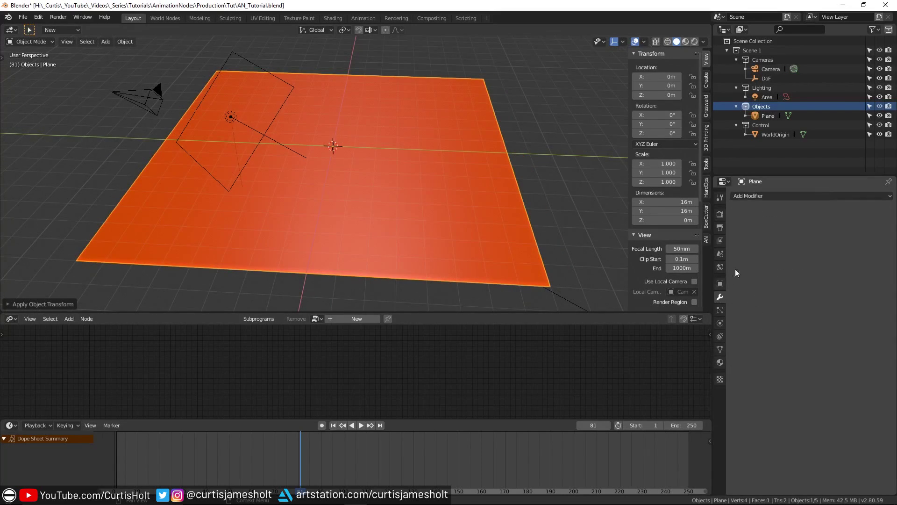
pyautogui.click(761, 197)
pyautogui.click(728, 349)
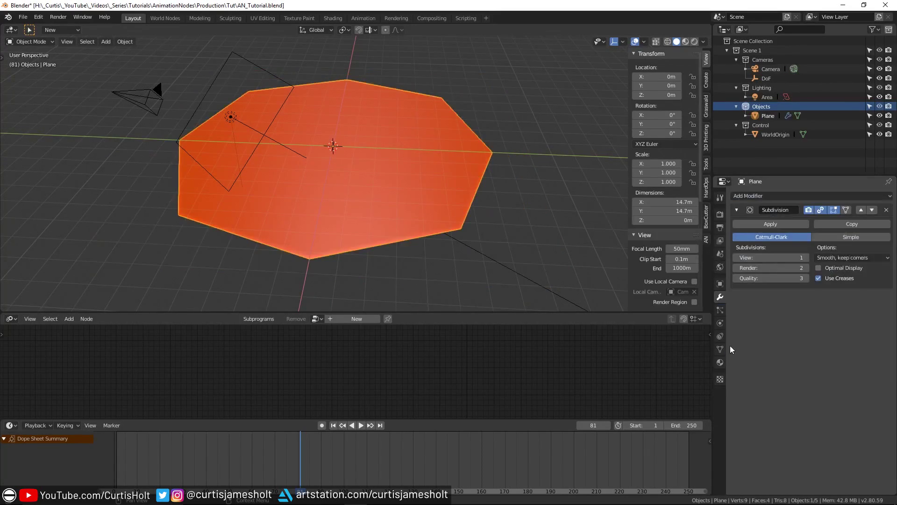
pyautogui.click(840, 236)
pyautogui.click(791, 259)
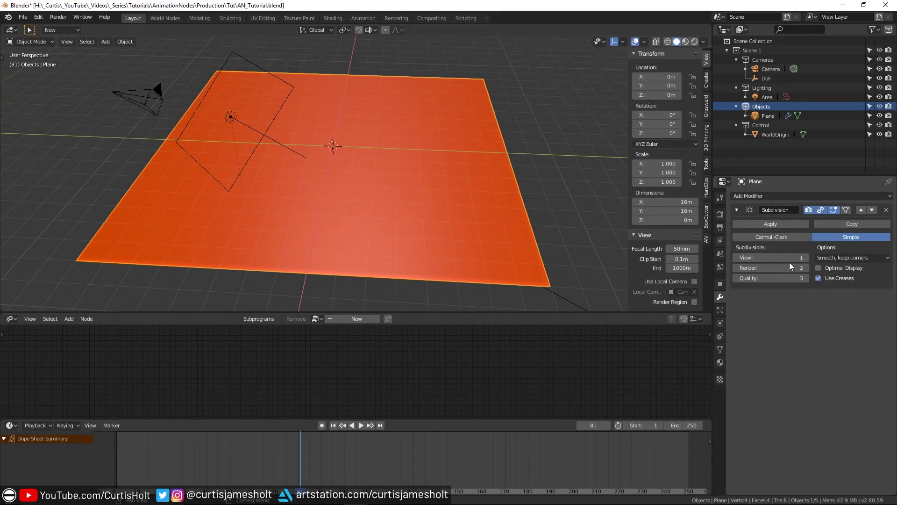
pyautogui.press('Return')
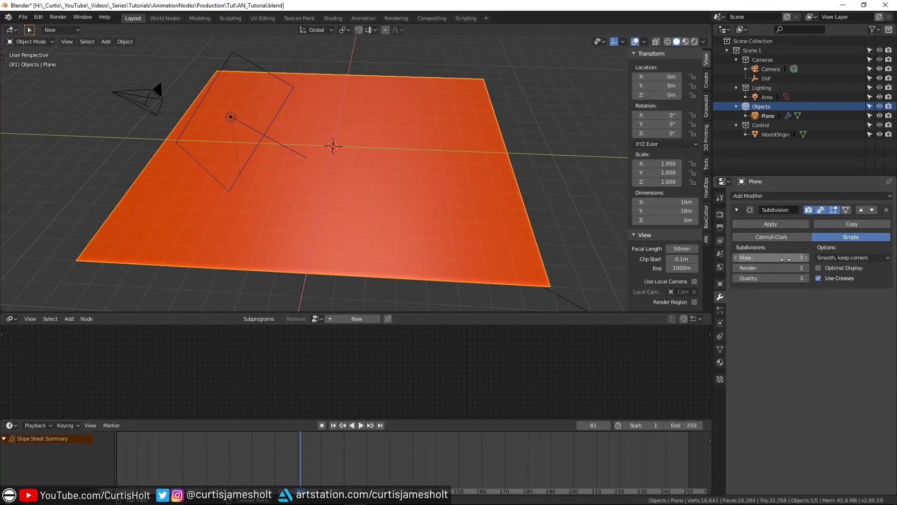
# Step: Switch the 3D viewport to wireframe shading to show the plane's subdivisions
pyautogui.moveTo(468, 248); pyautogui.dragTo(372, 246, button='middle')
pyautogui.press('z')
pyautogui.click(336, 247)
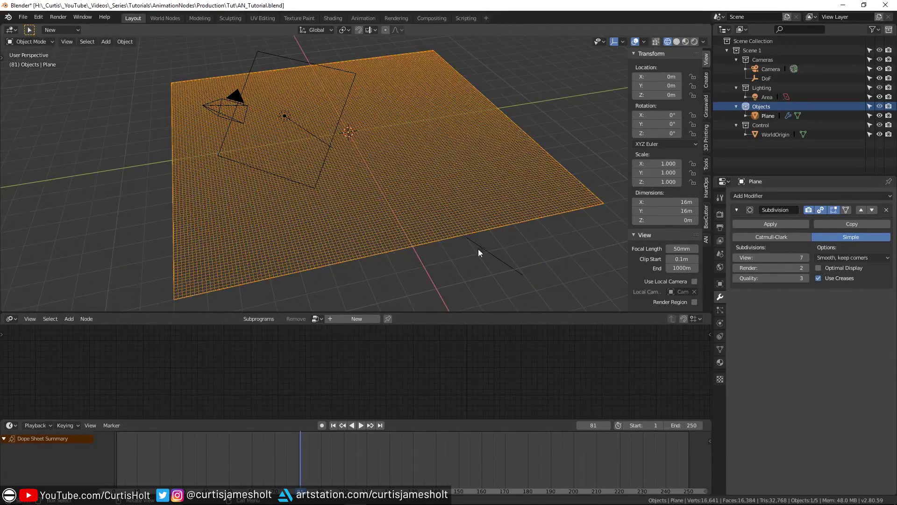
# Step: Try viewport subdivision levels 4, 5 and 6 on the plane's Subdivision modifier
pyautogui.click(735, 258)
pyautogui.click(736, 257)
pyautogui.click(735, 257)
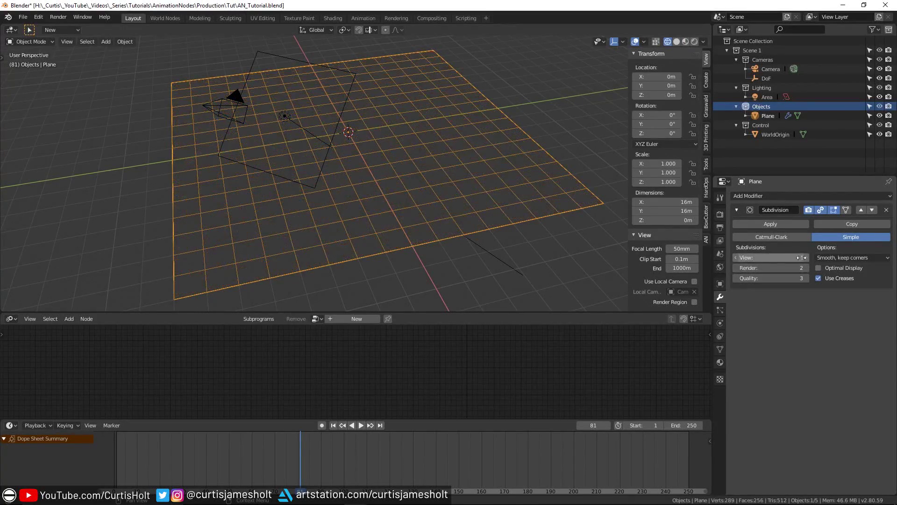
pyautogui.click(805, 258)
pyautogui.click(804, 257)
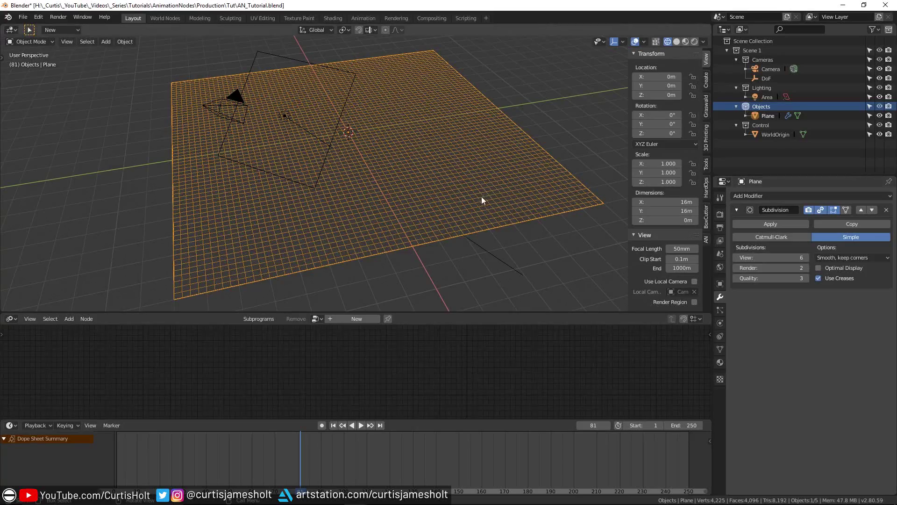
pyautogui.moveTo(481, 196); pyautogui.dragTo(471, 206, button='middle')
pyautogui.click(735, 258)
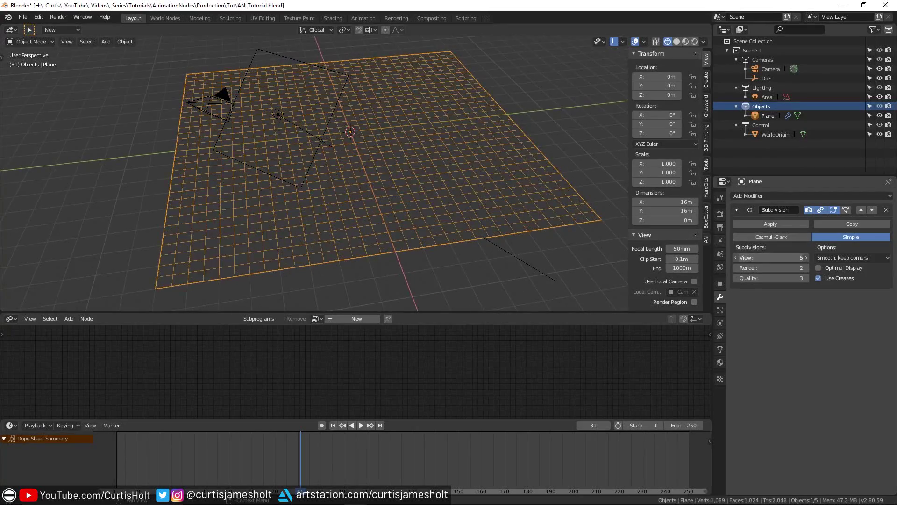
pyautogui.click(805, 258)
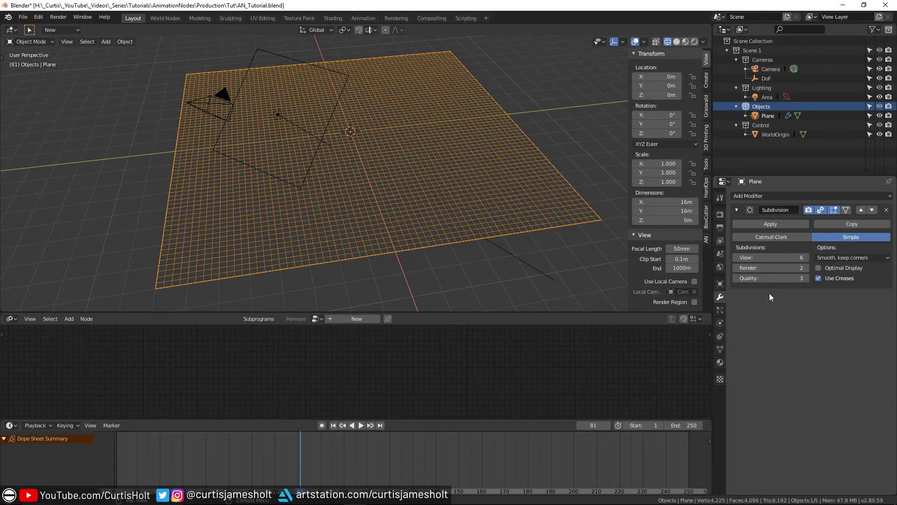
# Step: Set the Subdivision modifier's viewport level to 7 and apply the modifier to the plane
pyautogui.click(769, 259)
pyautogui.write('7')
pyautogui.press('Return')
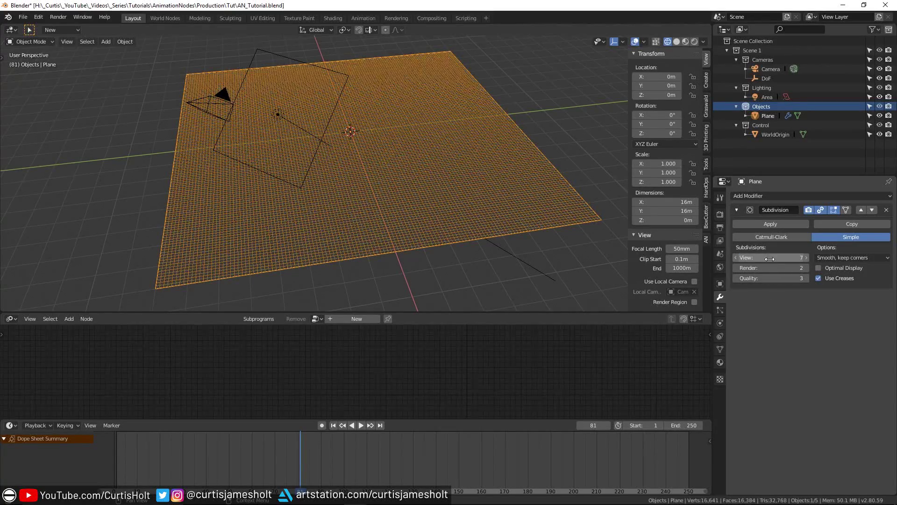
pyautogui.moveTo(558, 253); pyautogui.dragTo(535, 255, button='middle')
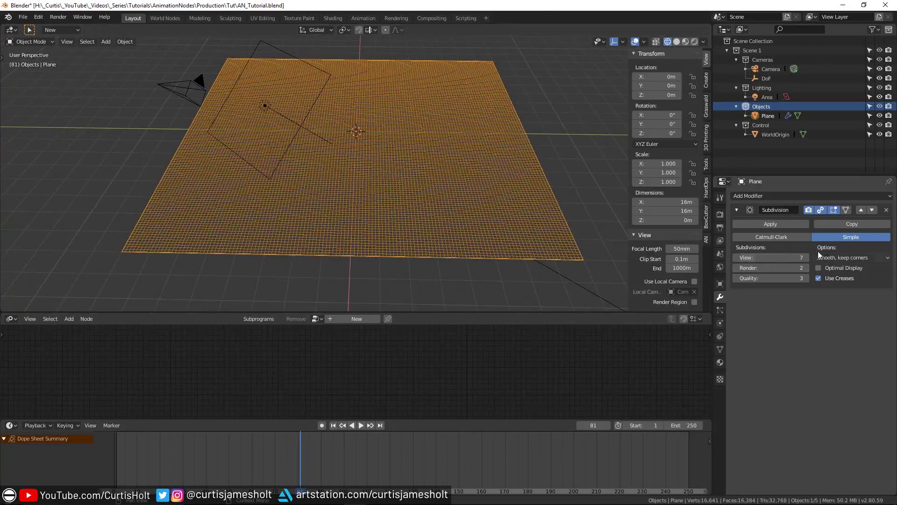
pyautogui.click(797, 224)
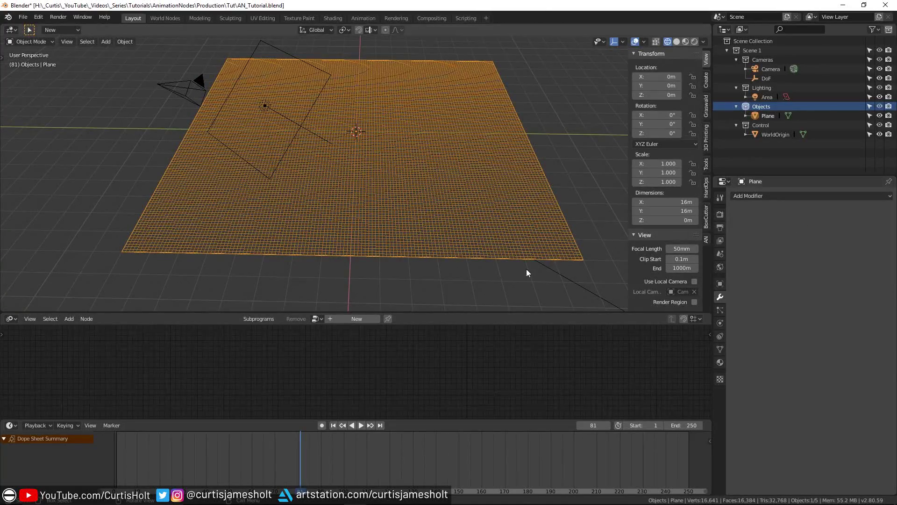
# Step: Enlarge the Animation Nodes editor and create a new node tree in it
pyautogui.moveTo(527, 272); pyautogui.dragTo(551, 269, button='middle')
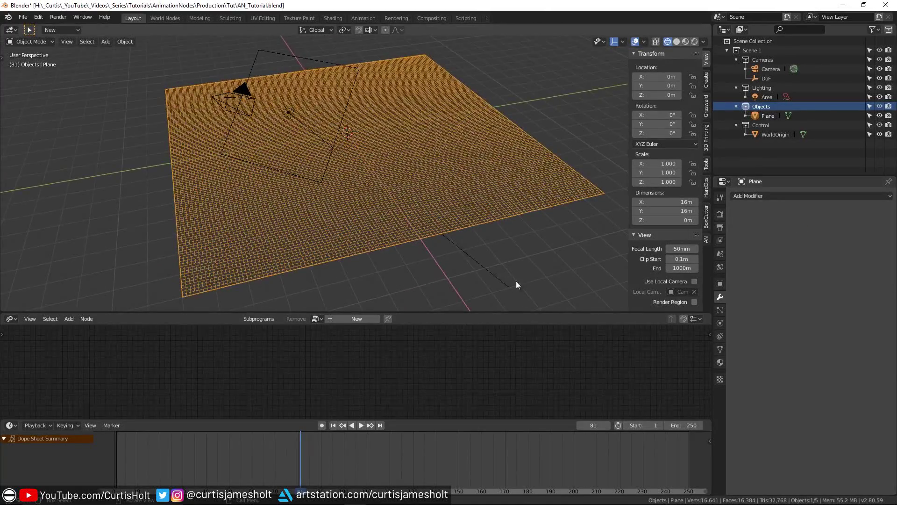
pyautogui.moveTo(475, 310); pyautogui.dragTo(475, 263)
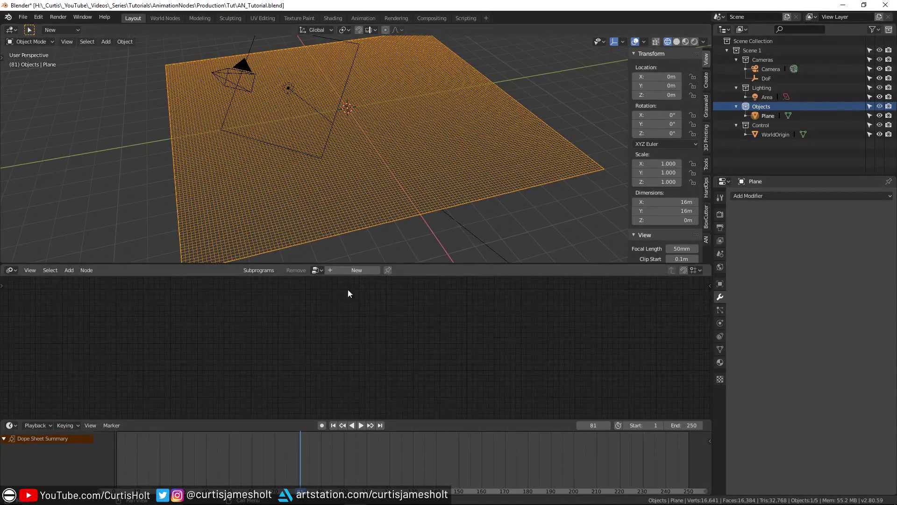
pyautogui.click(348, 270)
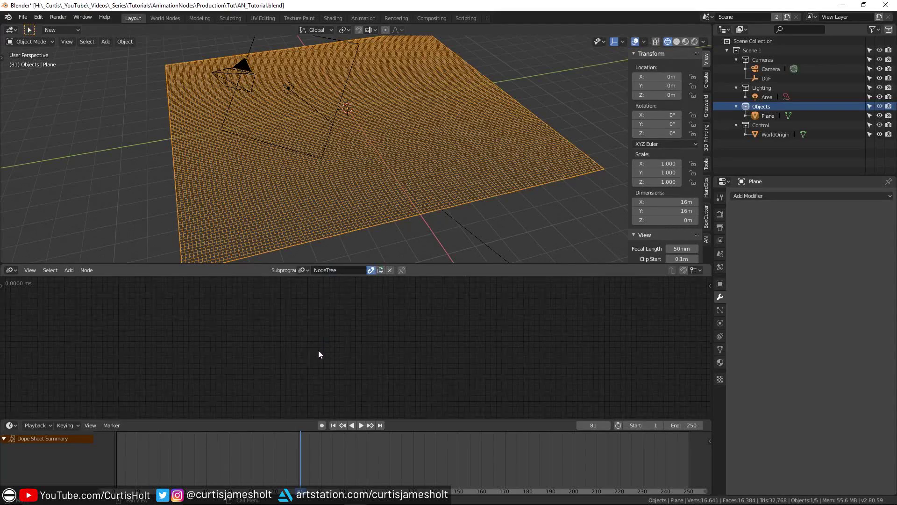
# Step: Add a Mesh Object Input node to the node tree and give the node editor more height
pyautogui.hotkey('shift', 'a')
pyautogui.moveTo(253, 315)
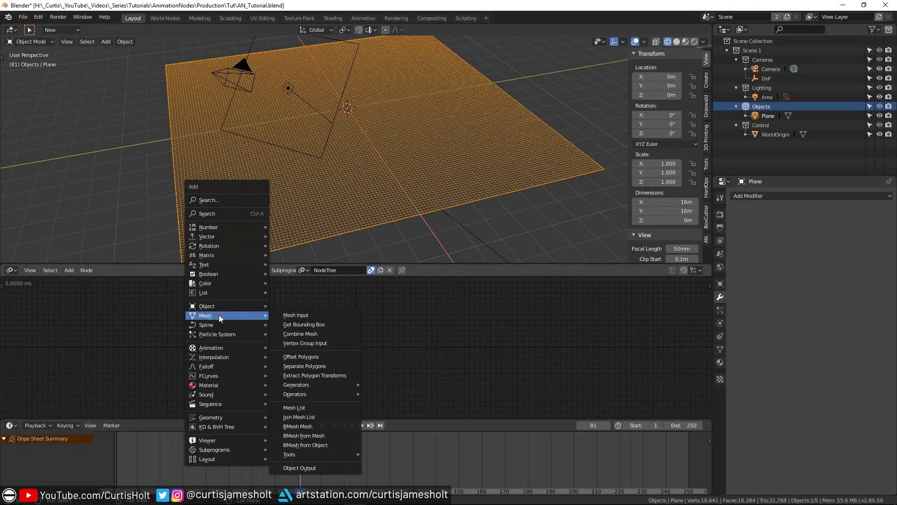
pyautogui.click(301, 315)
pyautogui.click(292, 316)
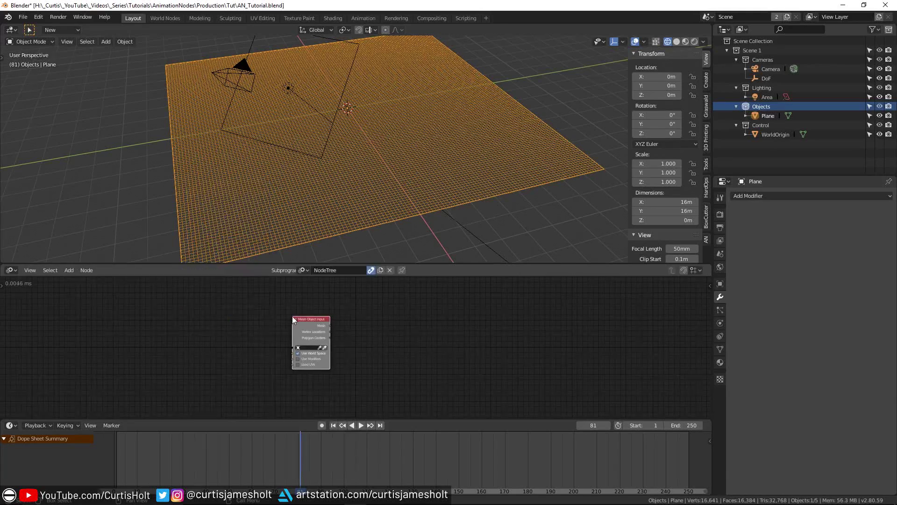
pyautogui.moveTo(414, 265); pyautogui.dragTo(415, 215)
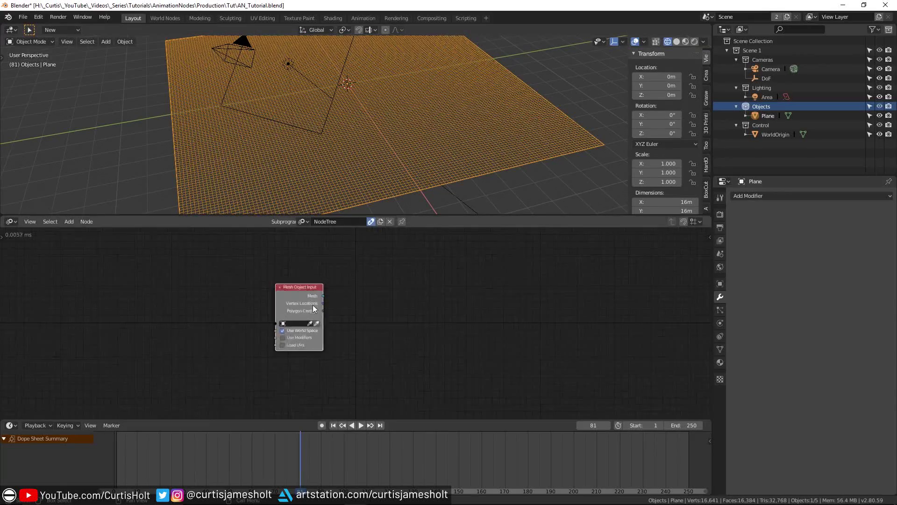
# Step: Return the viewport to solid shading and assign the Plane object to the Mesh Object Input node
pyautogui.scroll(3, 321, 301)
pyautogui.scroll(2, 403, 147)
pyautogui.hotkey('shift', 'z')
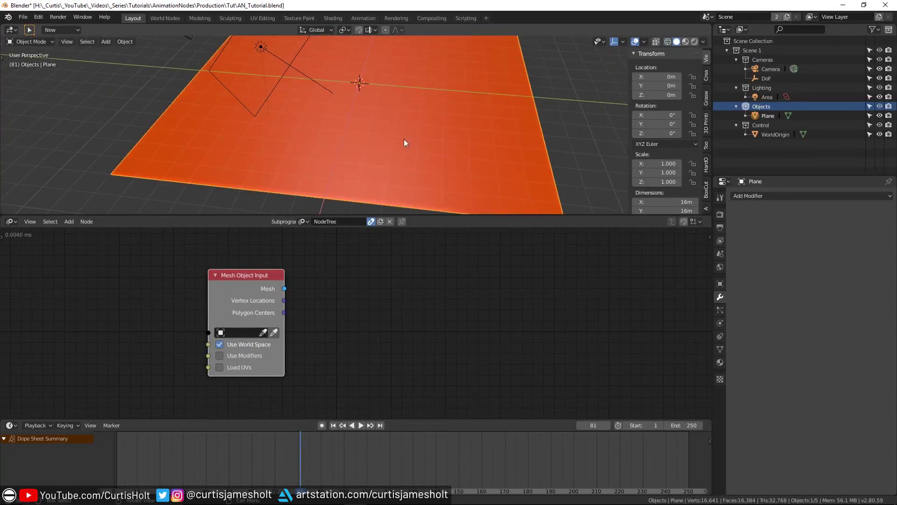
pyautogui.scroll(-1, 333, 133)
pyautogui.scroll(2, 329, 332)
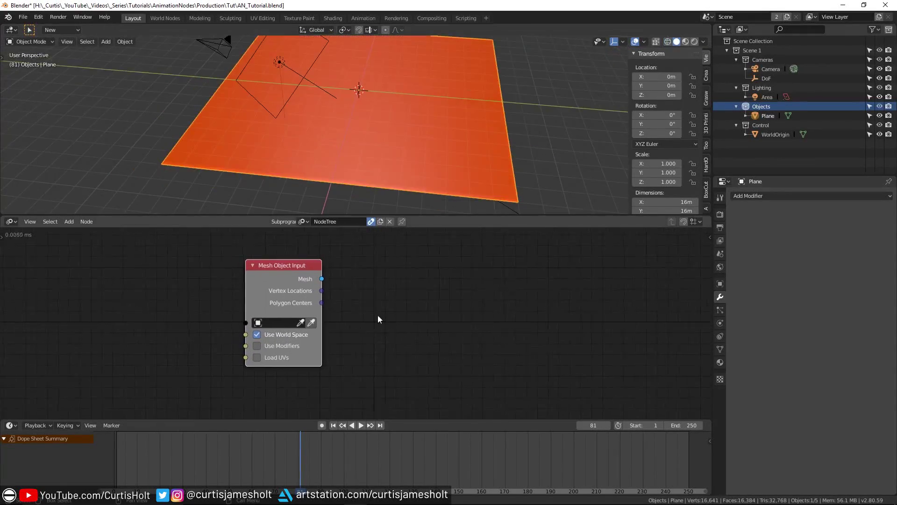
pyautogui.click(299, 323)
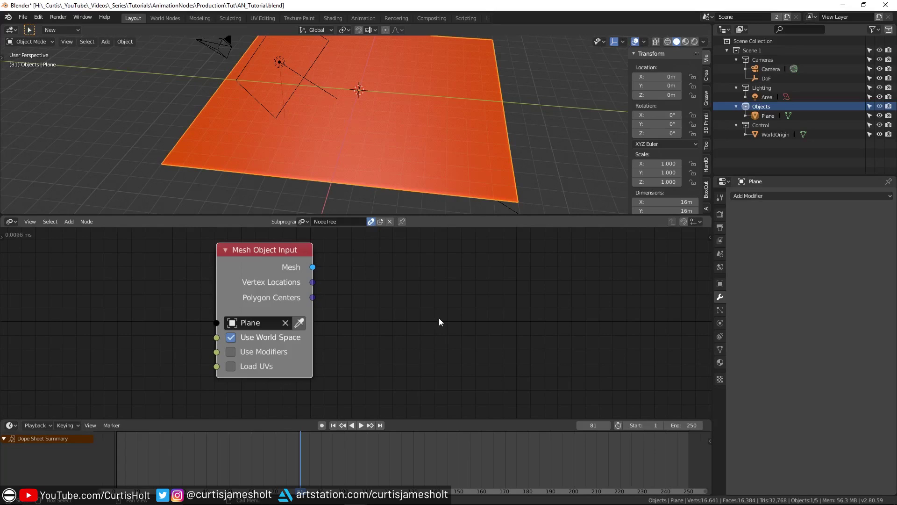
pyautogui.moveTo(439, 318); pyautogui.dragTo(395, 332, button='middle')
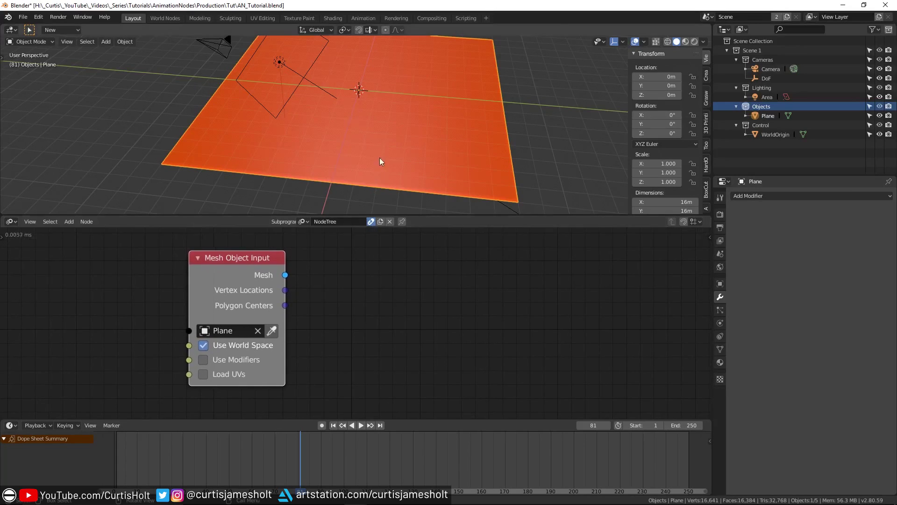
pyautogui.moveTo(380, 158); pyautogui.dragTo(316, 187, button='middle')
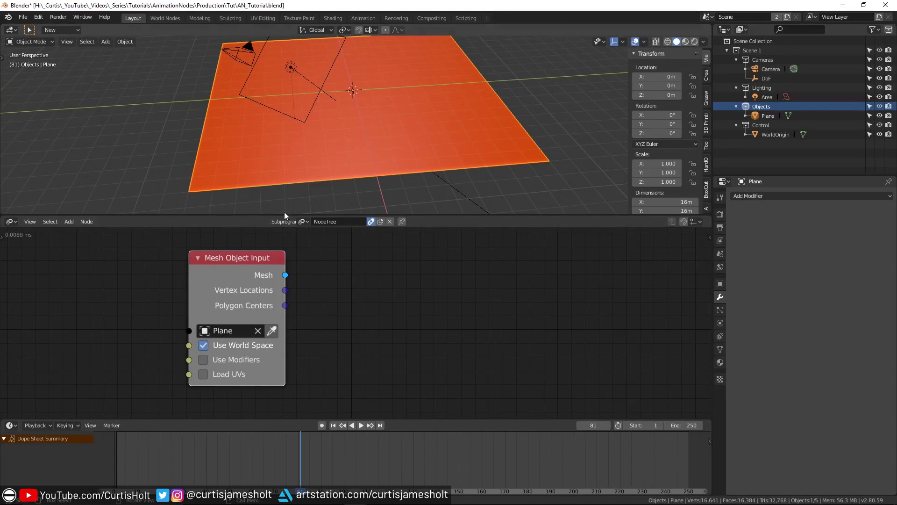
# Step: Add a Mesh Object Output node and place it beside the Mesh Object Input node
pyautogui.moveTo(286, 275); pyautogui.dragTo(374, 278)
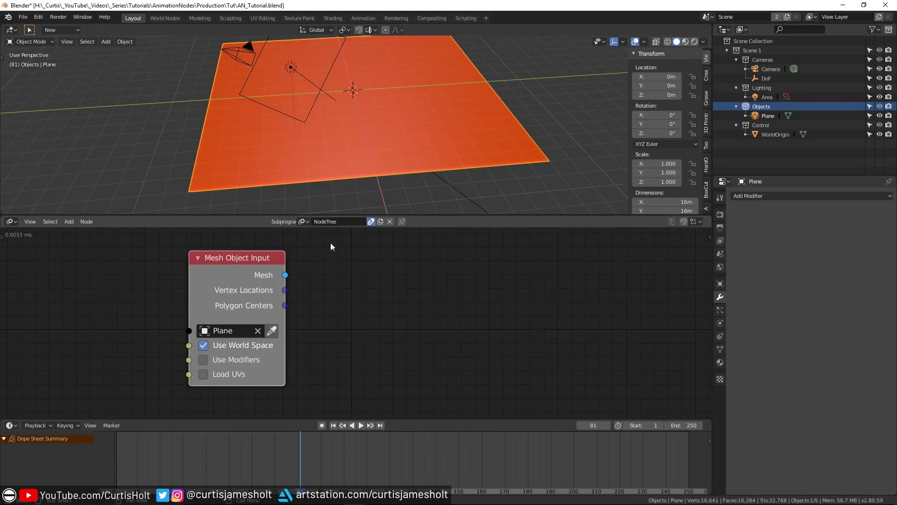
pyautogui.moveTo(355, 173); pyautogui.dragTo(387, 170, button='middle')
pyautogui.moveTo(362, 265); pyautogui.dragTo(309, 291, button='middle')
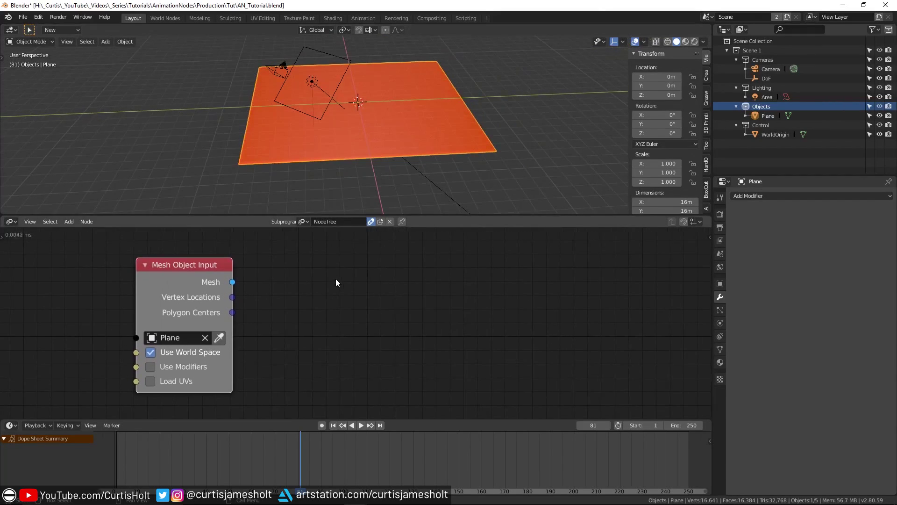
pyautogui.hotkey('shift', 'a')
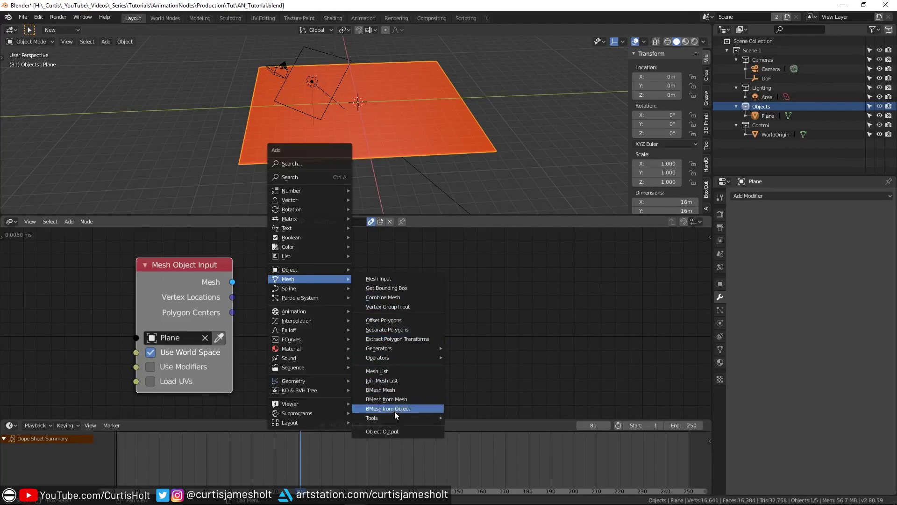
pyautogui.click(400, 430)
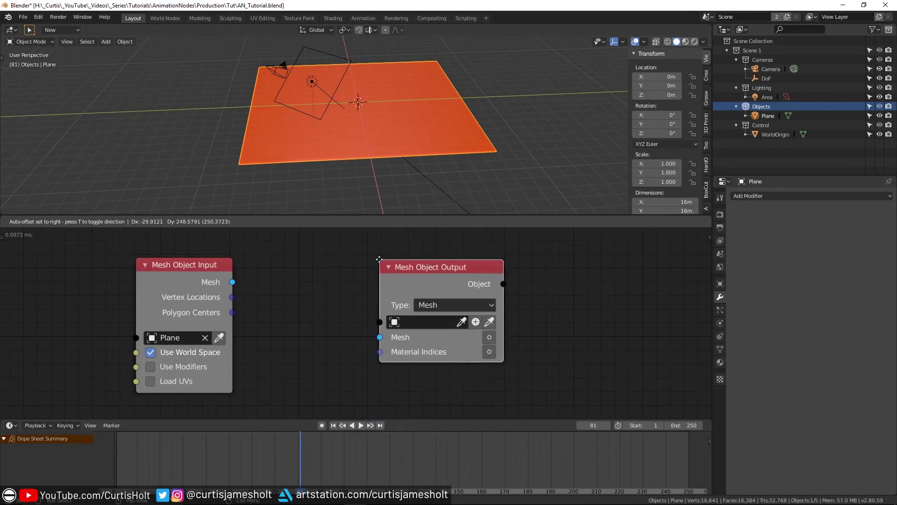
pyautogui.click(381, 262)
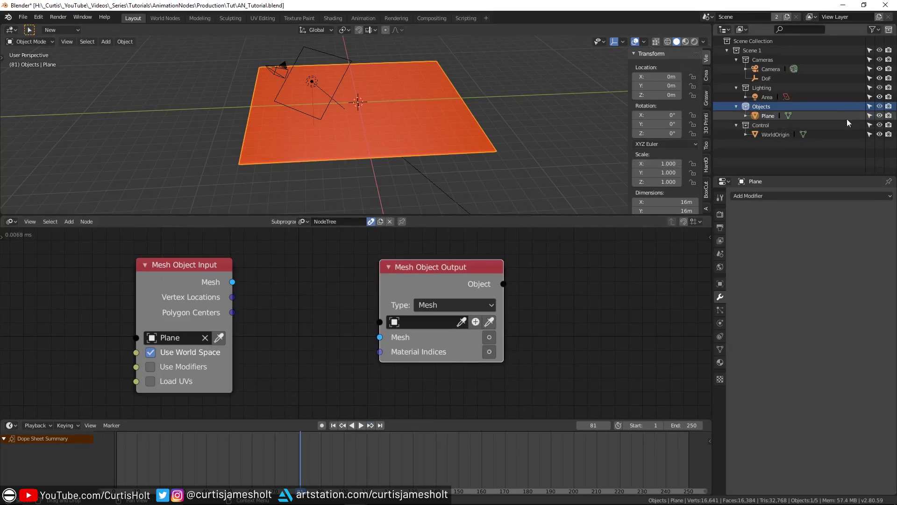
# Step: Hide the original Plane object from the viewport
pyautogui.press('h')
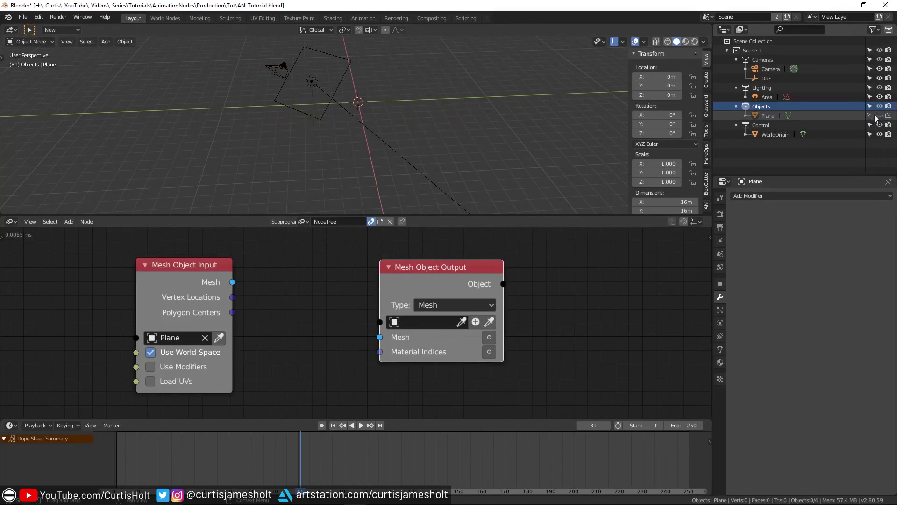
pyautogui.click(858, 117)
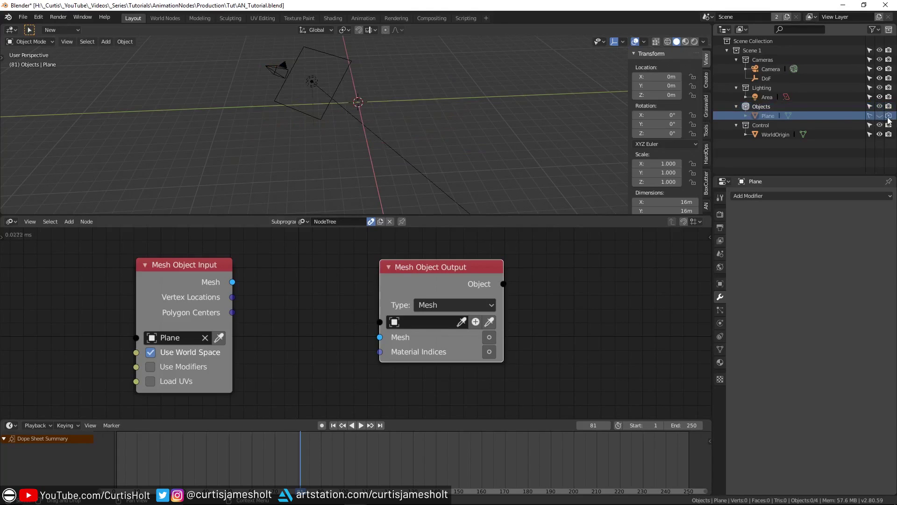
pyautogui.moveTo(688, 289); pyautogui.dragTo(697, 288, button='middle')
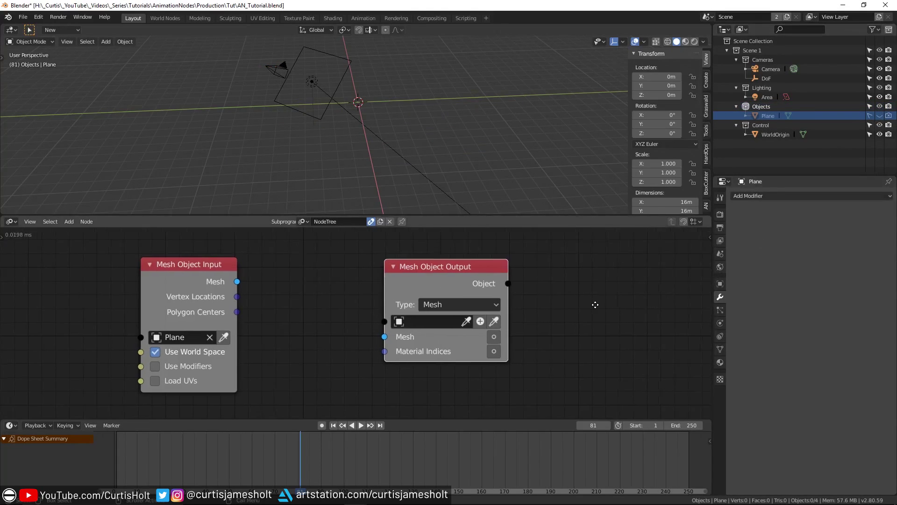
pyautogui.moveTo(395, 153)
pyautogui.mouseDown(button='middle')
pyautogui.moveTo(380, 155)
pyautogui.moveTo(391, 158)
pyautogui.mouseUp(button='middle')
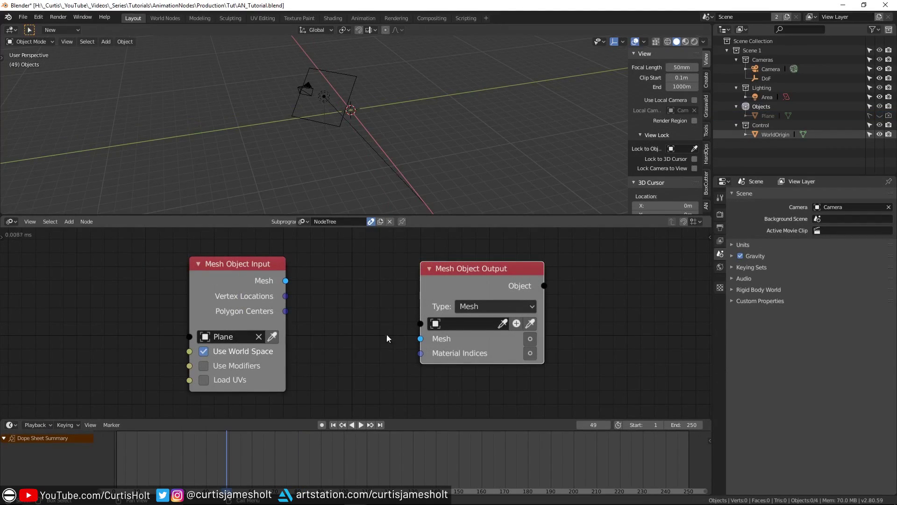
# Step: Create a Target object for the Mesh Object Output node, link the input's Mesh to its Mesh socket and enable that socket
pyautogui.click(517, 323)
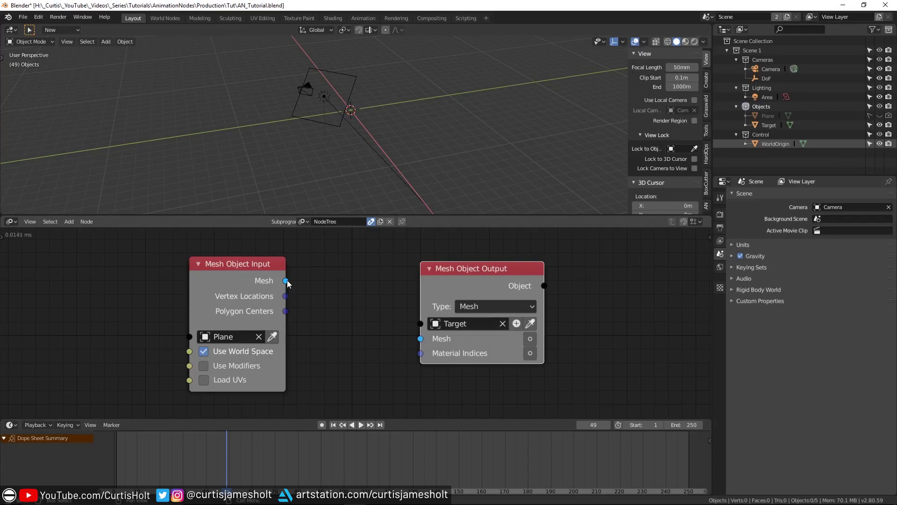
pyautogui.moveTo(286, 280); pyautogui.dragTo(421, 339)
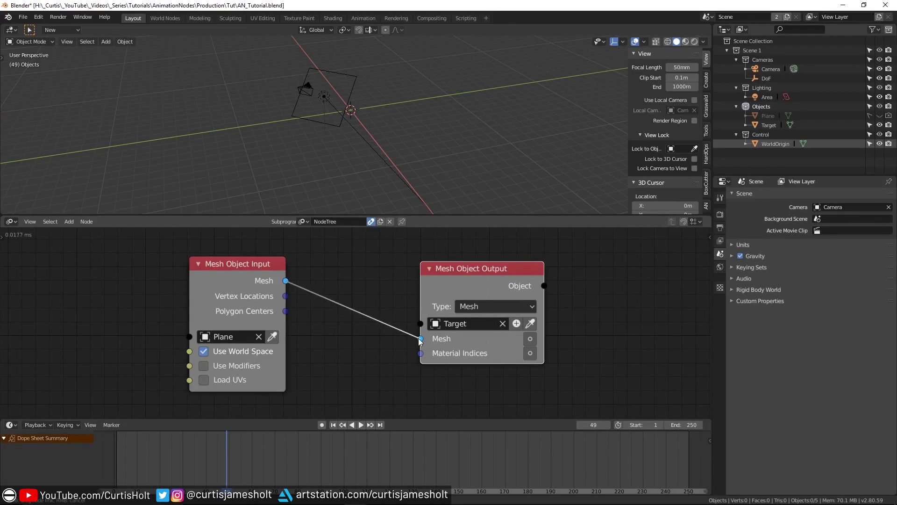
pyautogui.click(530, 338)
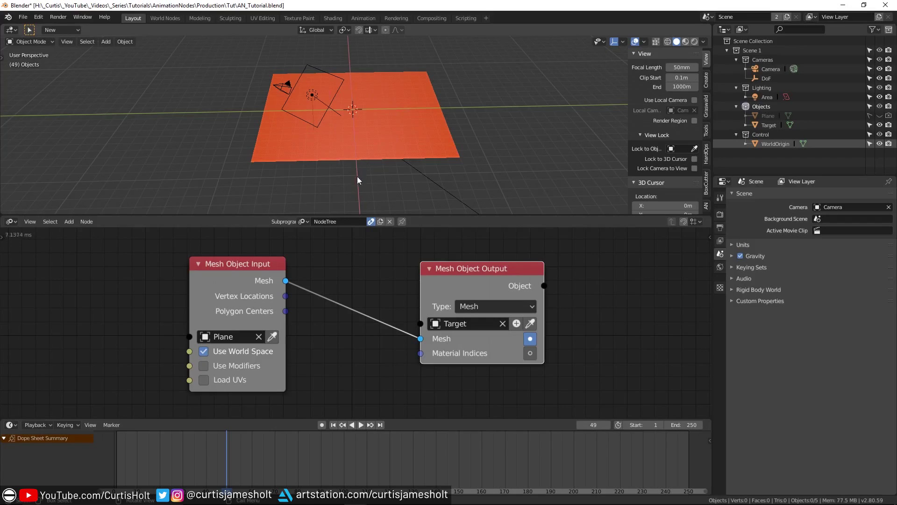
# Step: Make room in the node editor and add a Vector Wiggle node above the mesh link
pyautogui.moveTo(434, 268); pyautogui.dragTo(482, 272)
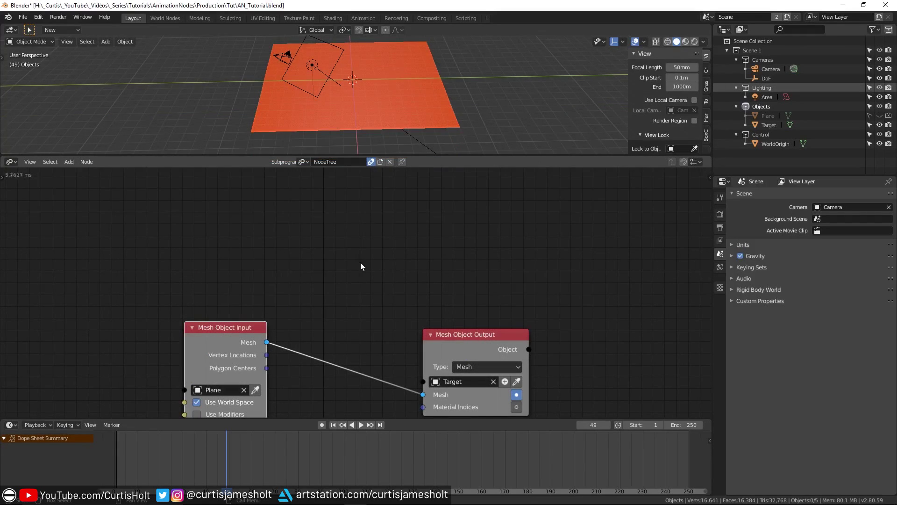
pyautogui.hotkey('shift', 'a')
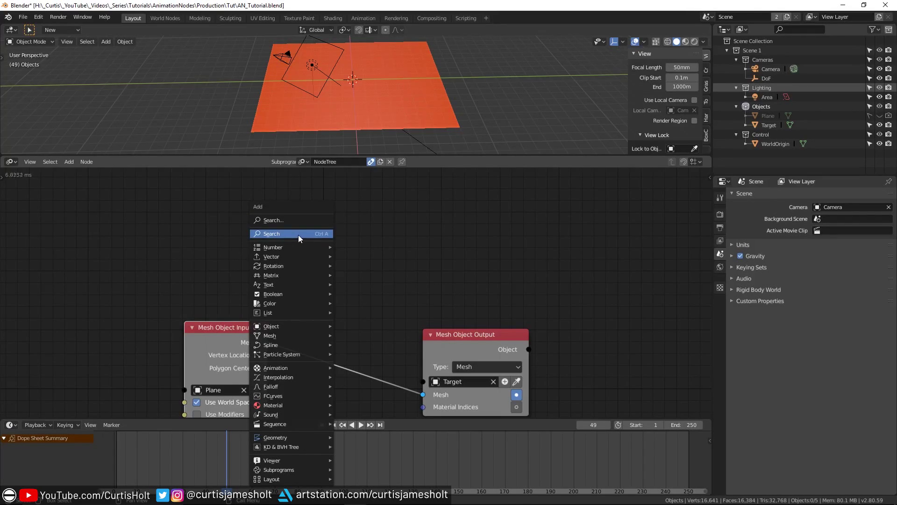
pyautogui.click(298, 235)
pyautogui.write('vector w')
pyautogui.press('Return')
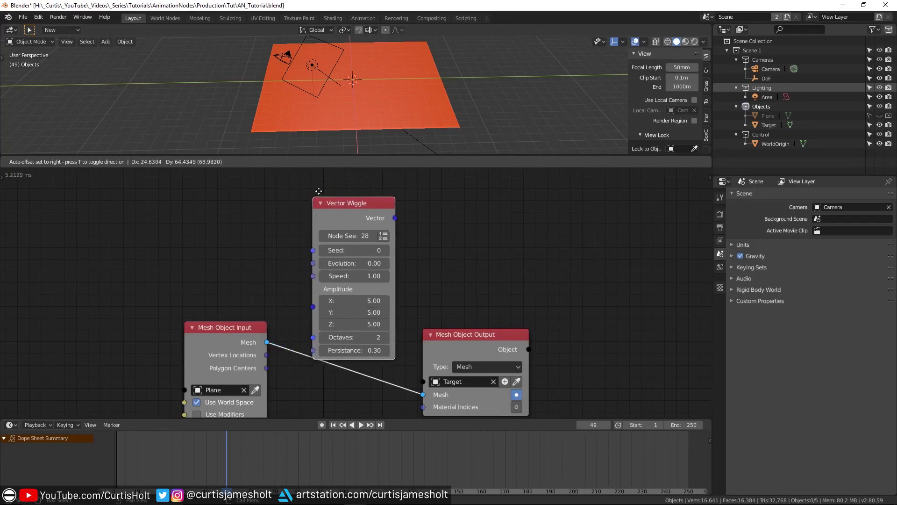
pyautogui.click(313, 176)
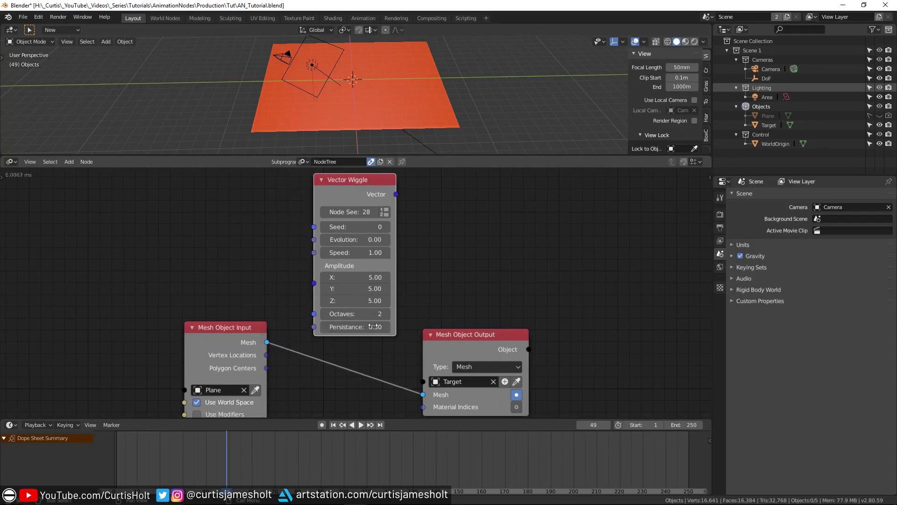
# Step: Move the Mesh Object Output node farther from the input and reposition the Vector Wiggle node between them
pyautogui.moveTo(374, 326); pyautogui.dragTo(382, 370, button='middle')
pyautogui.moveTo(369, 262)
pyautogui.mouseDown()
pyautogui.moveTo(369, 270)
pyautogui.moveTo(369, 256)
pyautogui.mouseUp()
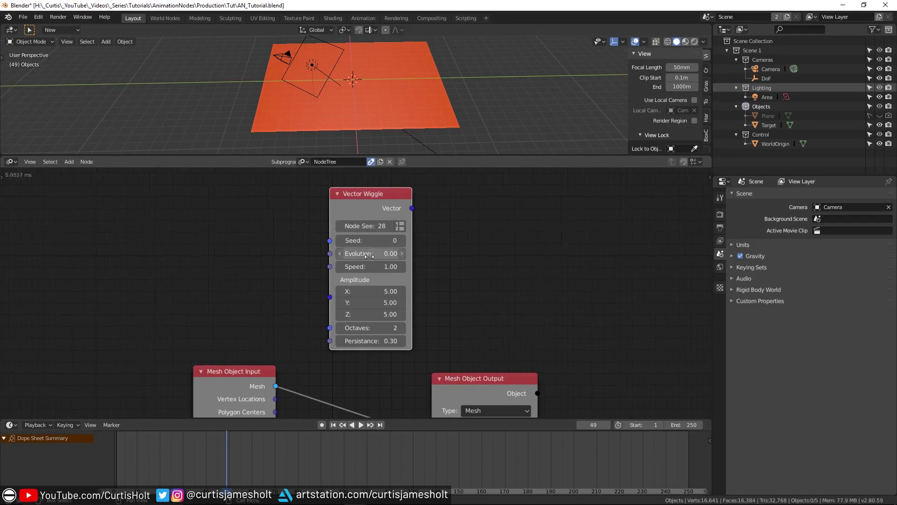
pyautogui.scroll(-1, 369, 257)
pyautogui.moveTo(384, 354); pyautogui.dragTo(507, 353)
pyautogui.moveTo(315, 199); pyautogui.dragTo(362, 204)
pyautogui.scroll(1, 362, 204)
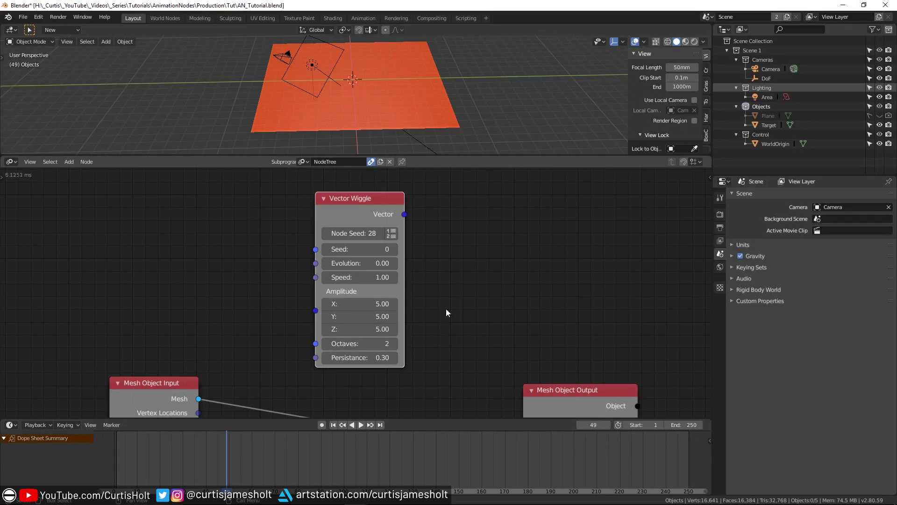
# Step: Select the Target plane in the 3D viewport and restore the node editor's height
pyautogui.moveTo(480, 156); pyautogui.dragTo(466, 282)
pyautogui.click(387, 178)
pyautogui.scroll(3, 623, 124)
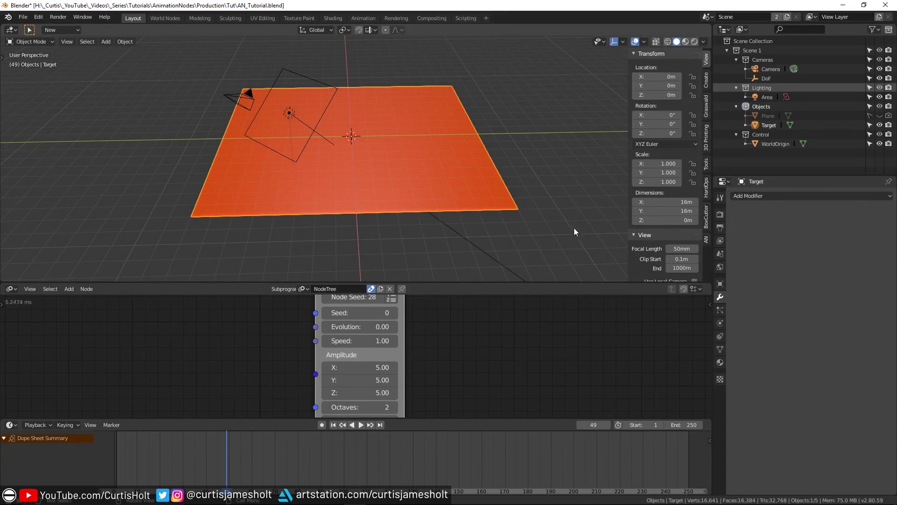
pyautogui.moveTo(521, 283); pyautogui.dragTo(522, 196)
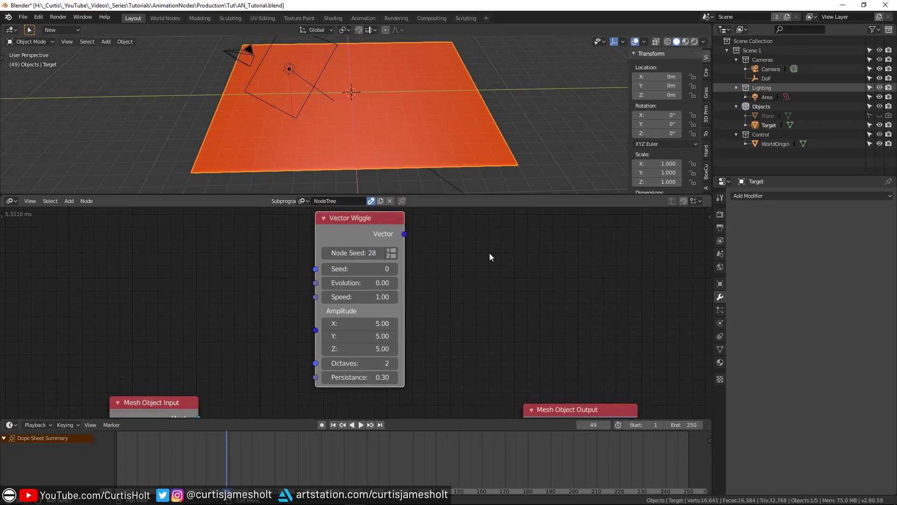
pyautogui.scroll(-1, 451, 297)
# Step: Inspect the coordinates of a single vertex of the Target mesh in Edit Mode, and return to Object Mode
pyautogui.moveTo(450, 187); pyautogui.dragTo(451, 150, button='middle')
pyautogui.hotkey('ctrl', 'Tab')
pyautogui.click(451, 92)
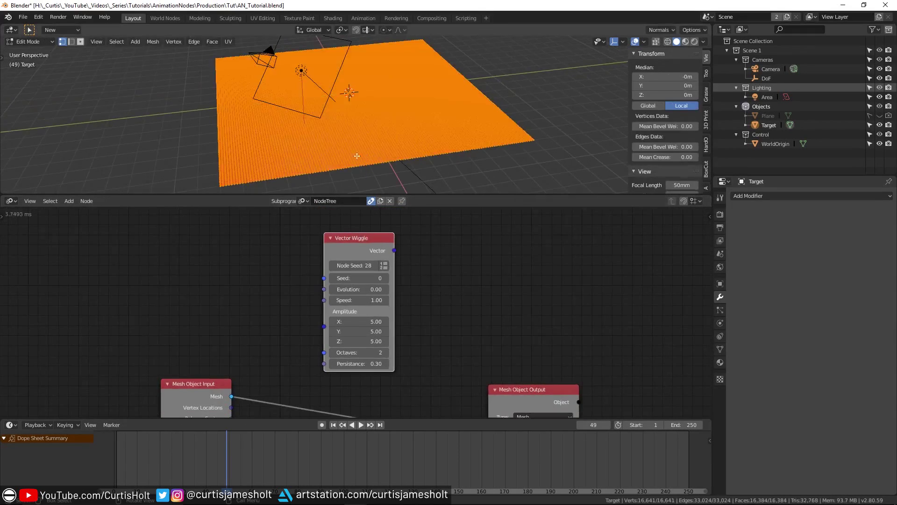
pyautogui.moveTo(450, 92); pyautogui.dragTo(319, 157, button='middle')
pyautogui.scroll(3, 323, 155)
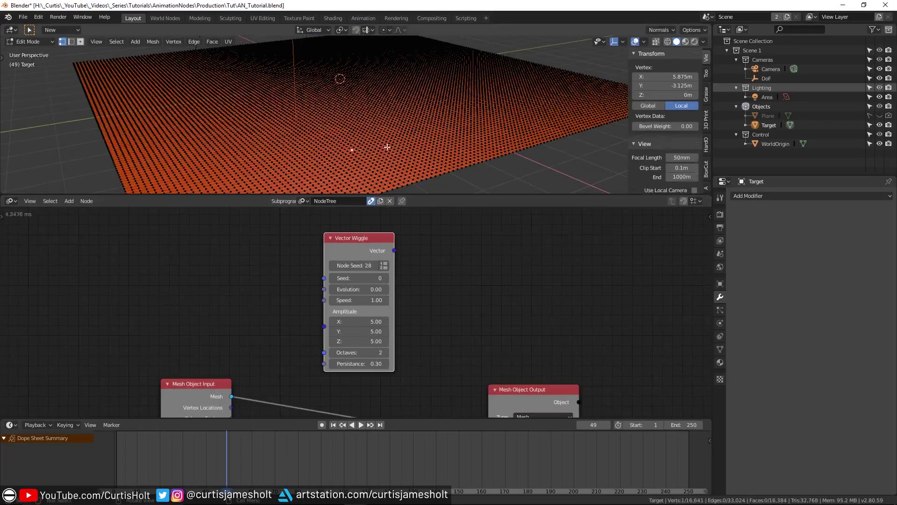
pyautogui.click(352, 149)
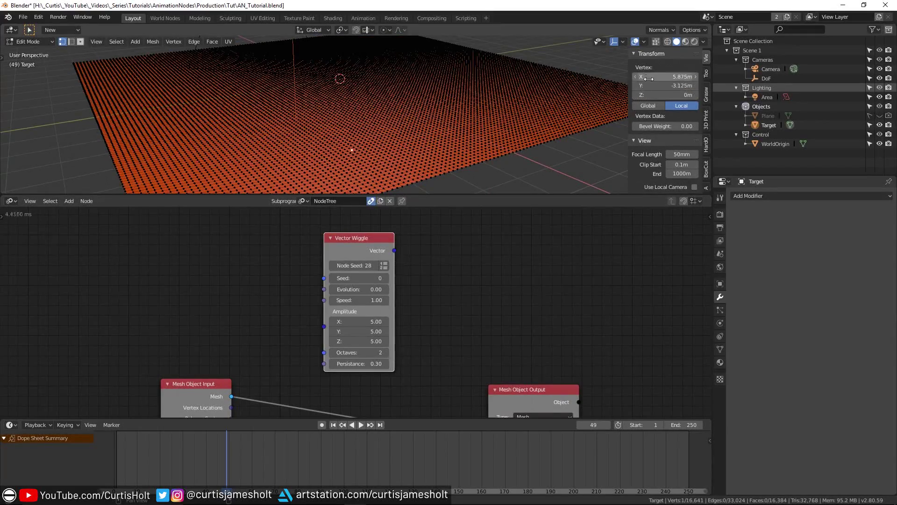
pyautogui.moveTo(560, 155); pyautogui.dragTo(495, 180, button='middle')
pyautogui.press('Tab')
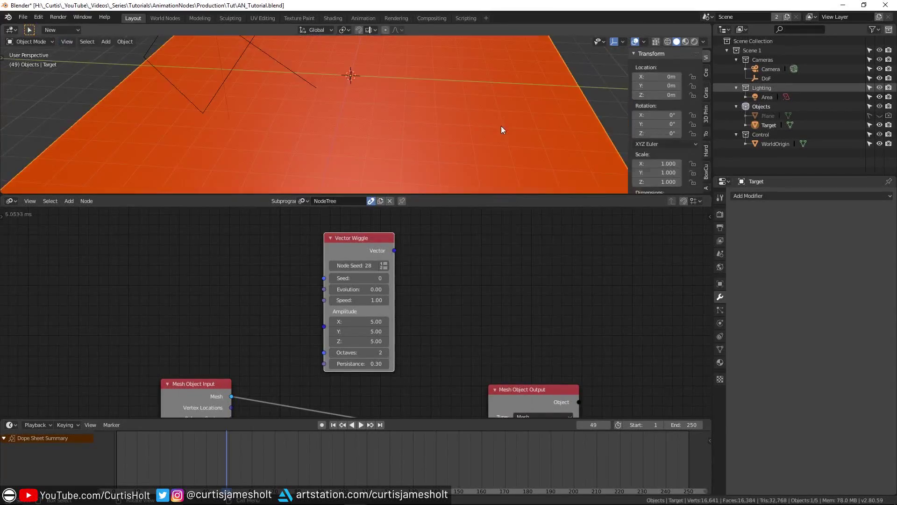
# Step: Switch the Vector Wiggle node to output a list of vectors
pyautogui.scroll(2, 417, 269)
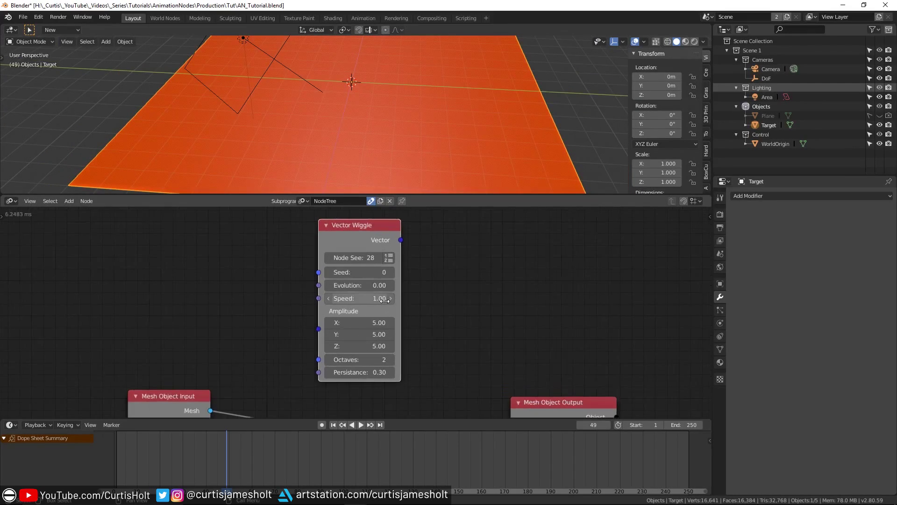
pyautogui.click(394, 254)
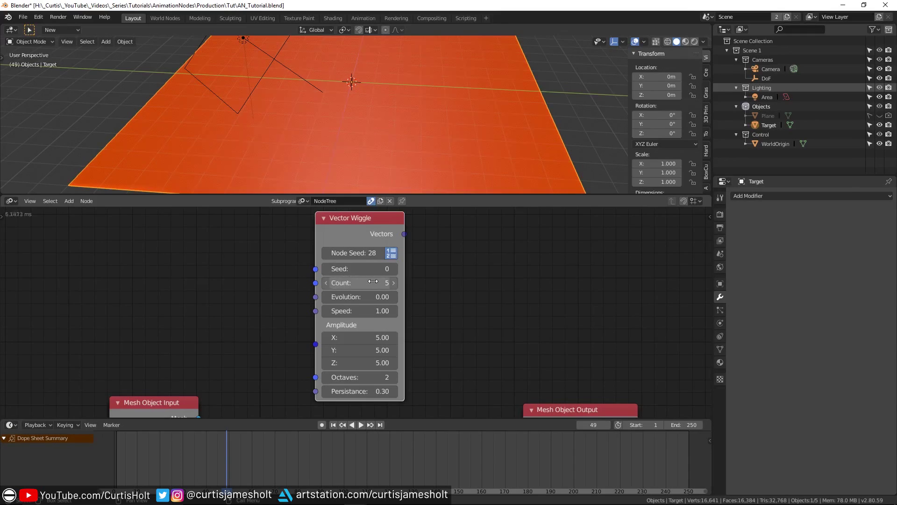
pyautogui.scroll(-2, 259, 329)
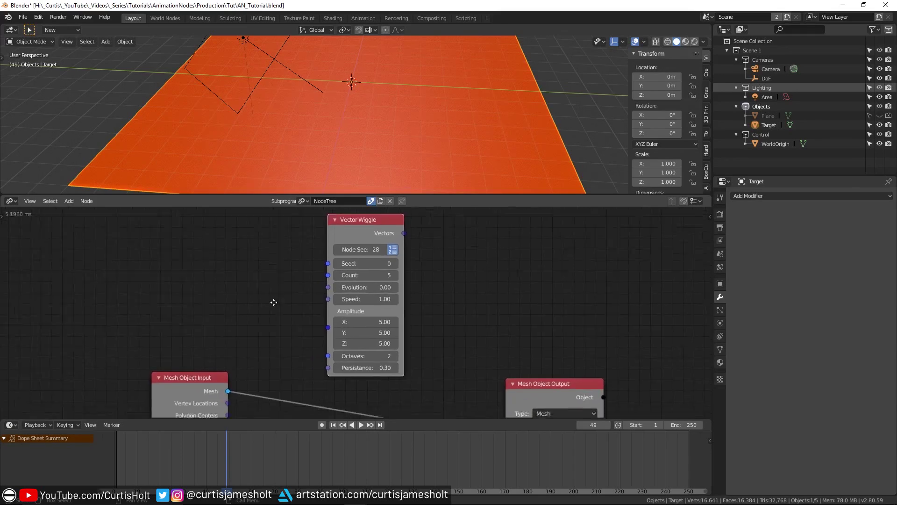
# Step: Enlarge the node editor and move the Mesh Object Input and Vector Wiggle nodes apart to free space between them
pyautogui.moveTo(427, 192); pyautogui.dragTo(427, 125)
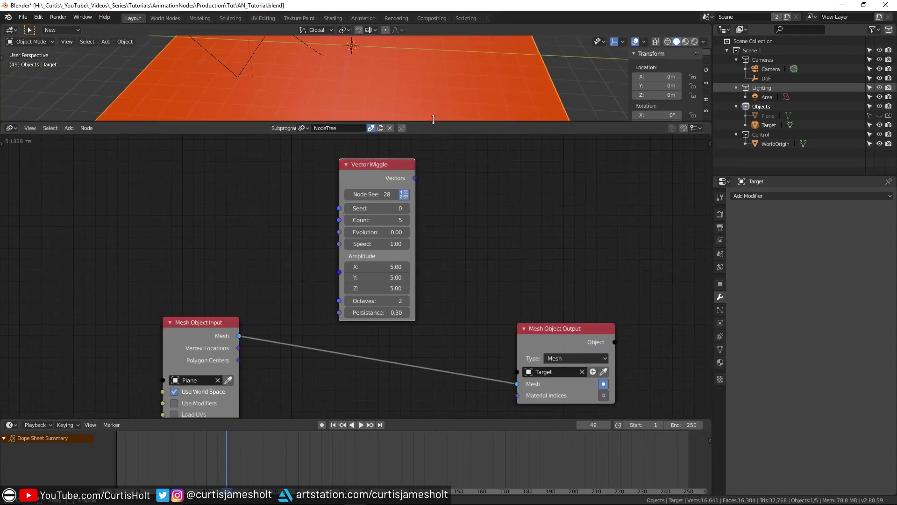
pyautogui.scroll(2, 247, 299)
pyautogui.moveTo(217, 341); pyautogui.dragTo(79, 329)
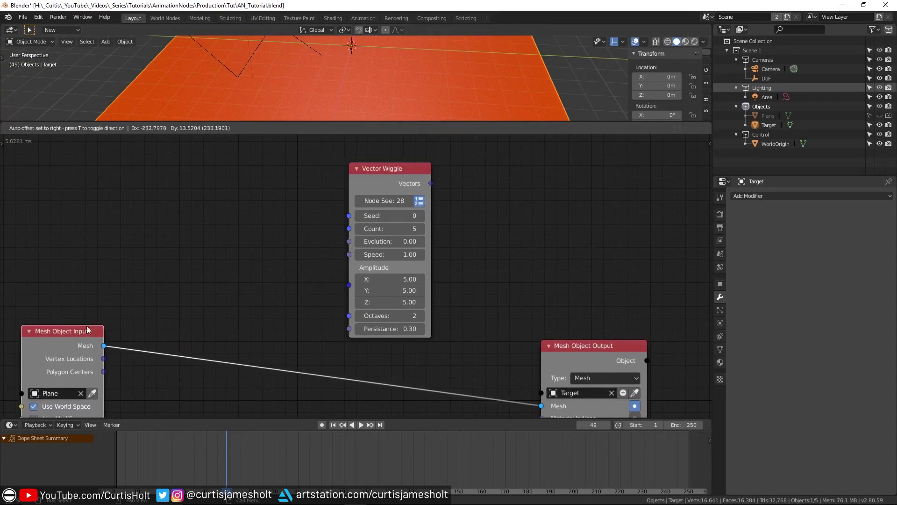
pyautogui.moveTo(383, 167); pyautogui.dragTo(445, 164)
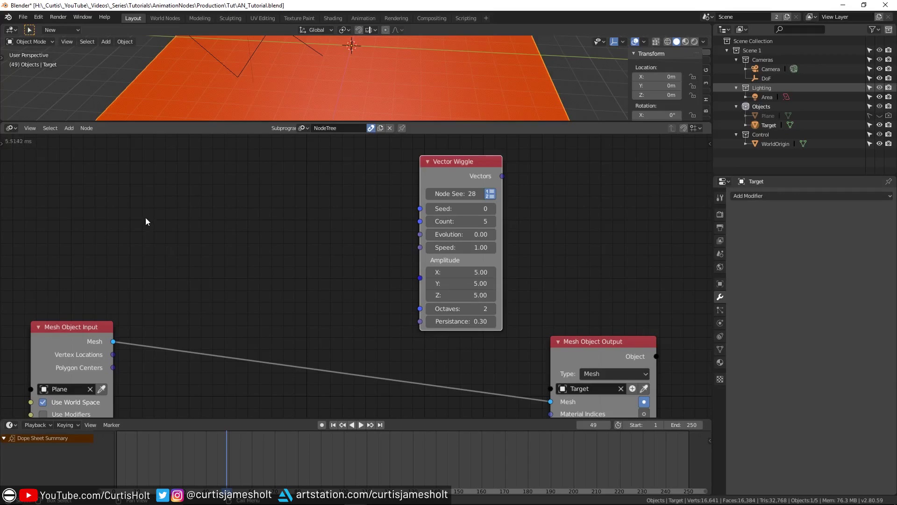
# Step: Add a Get List Length node between the Mesh Object Input and Vector Wiggle nodes
pyautogui.hotkey('shift', 'a')
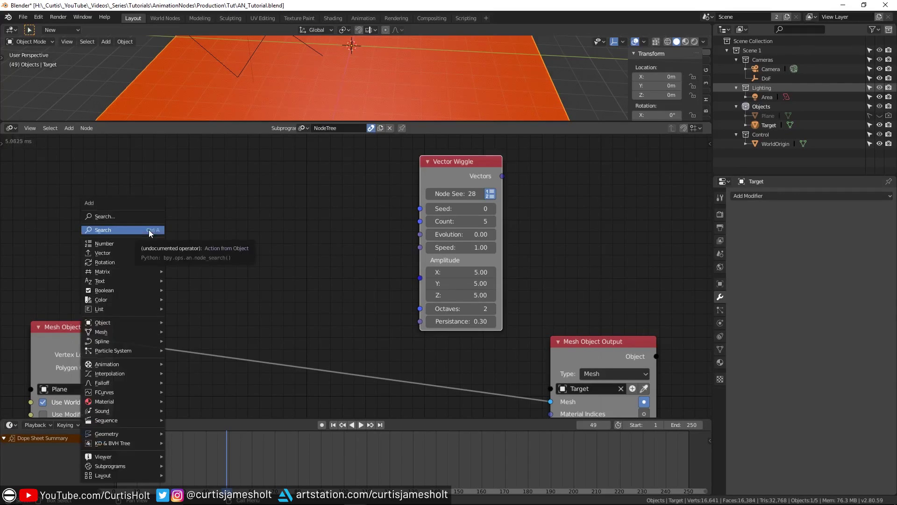
pyautogui.click(149, 231)
pyautogui.write('get list')
pyautogui.press('Return')
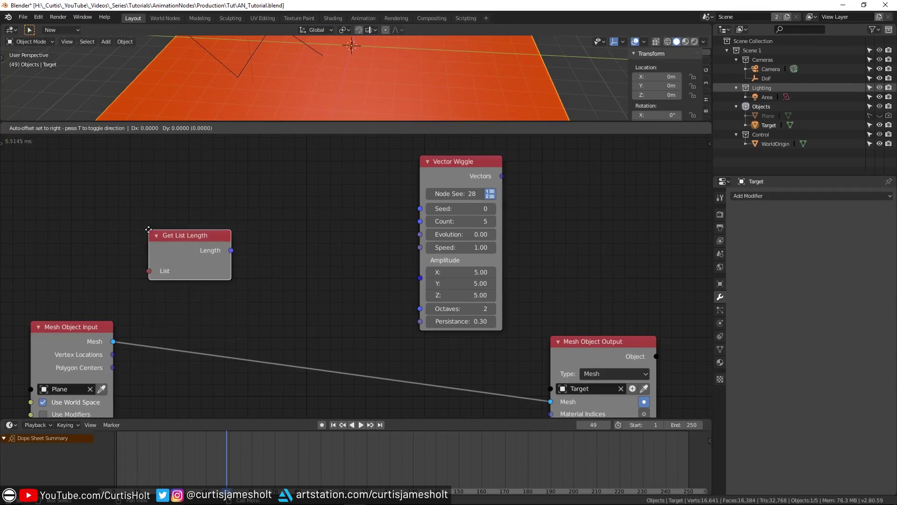
pyautogui.click(232, 231)
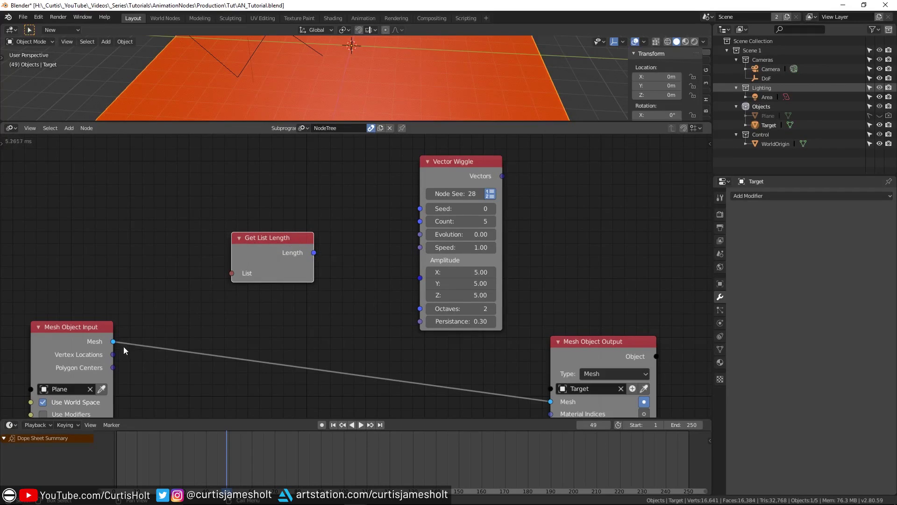
# Step: Feed Vertex Locations into Get List Length and its Length into Vector Wiggle's Count, and move these nodes closer together
pyautogui.moveTo(112, 354); pyautogui.dragTo(229, 274)
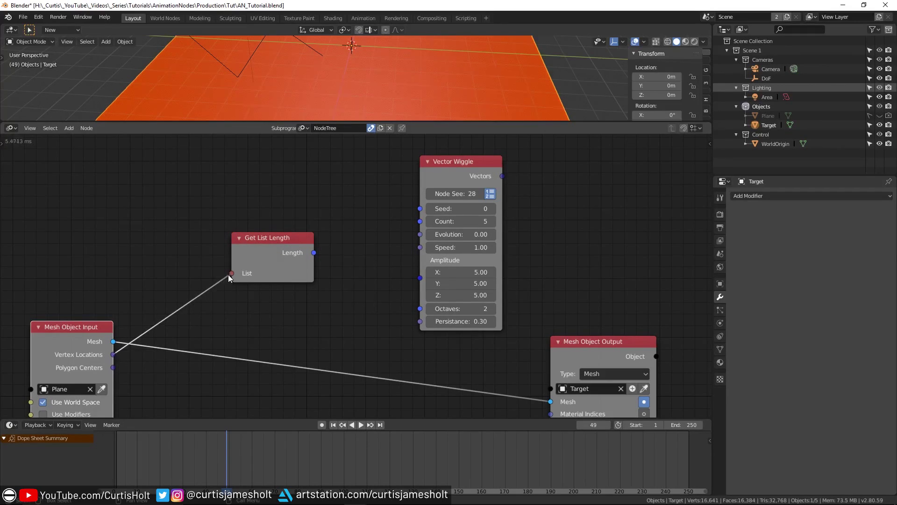
pyautogui.moveTo(313, 253); pyautogui.dragTo(420, 221)
pyautogui.moveTo(261, 241); pyautogui.dragTo(183, 277)
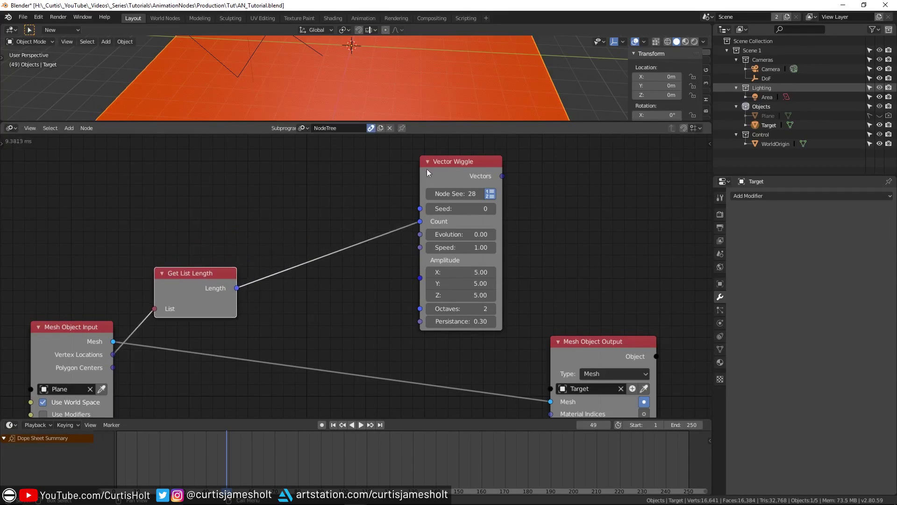
pyautogui.moveTo(426, 166); pyautogui.dragTo(289, 192)
pyautogui.scroll(-2, 453, 140)
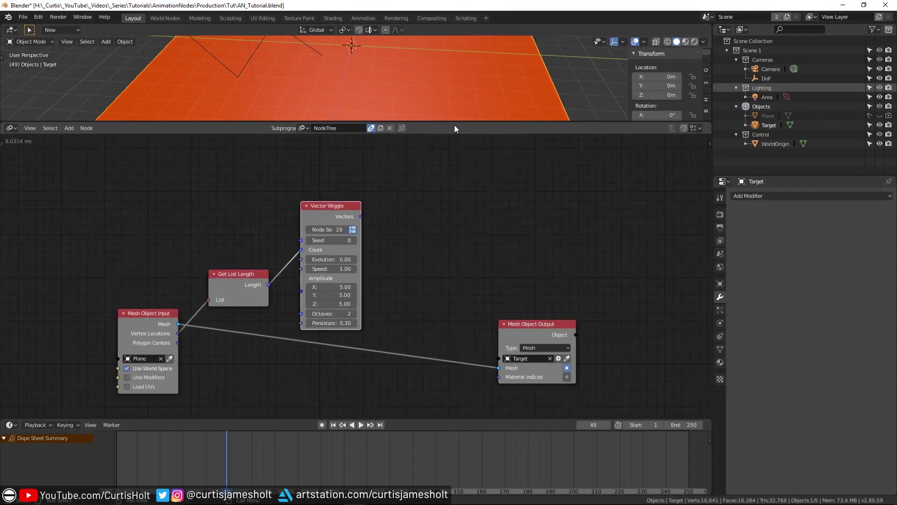
# Step: Enlarge the 3D viewport and add a Combine Mesh node between the Vector Wiggle and Mesh Object Output nodes
pyautogui.moveTo(453, 120); pyautogui.dragTo(453, 224)
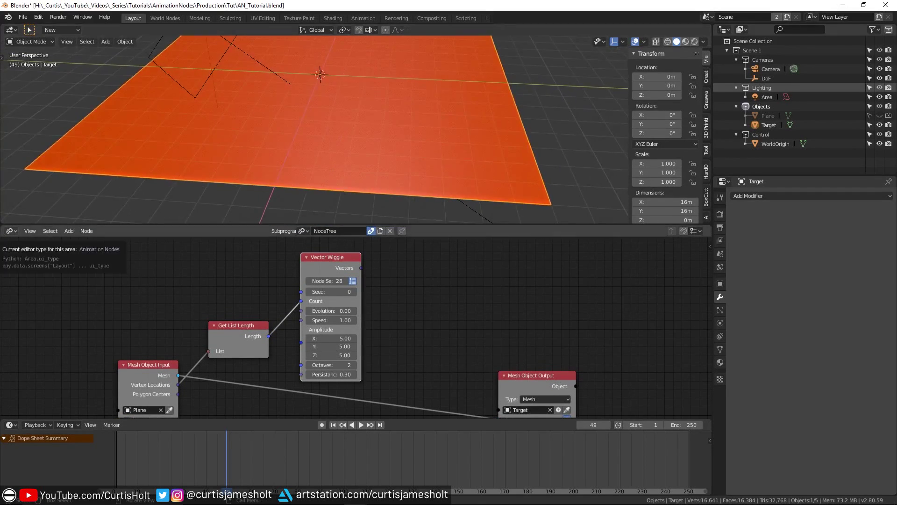
pyautogui.moveTo(406, 299); pyautogui.dragTo(343, 296, button='middle')
pyautogui.hotkey('shift', 'a')
pyautogui.click(331, 251)
pyautogui.write('c')
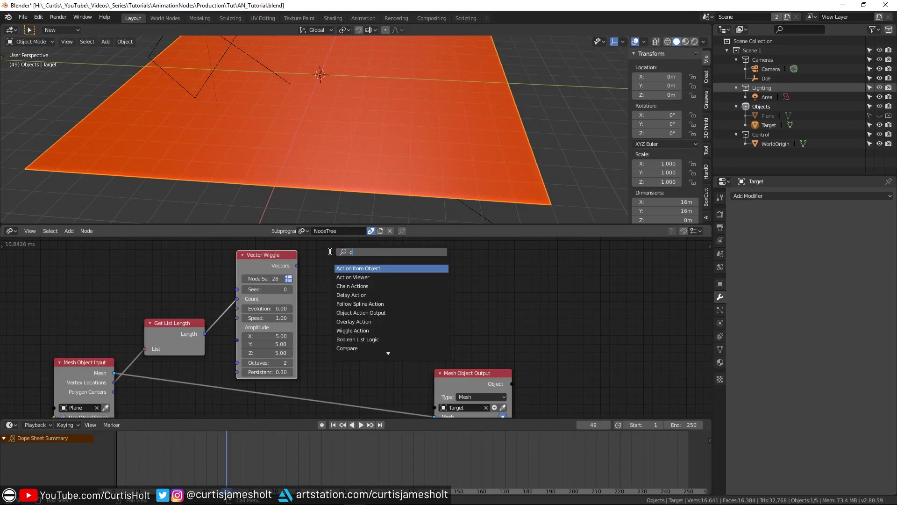
pyautogui.write('ombine mesh')
pyautogui.press('Return')
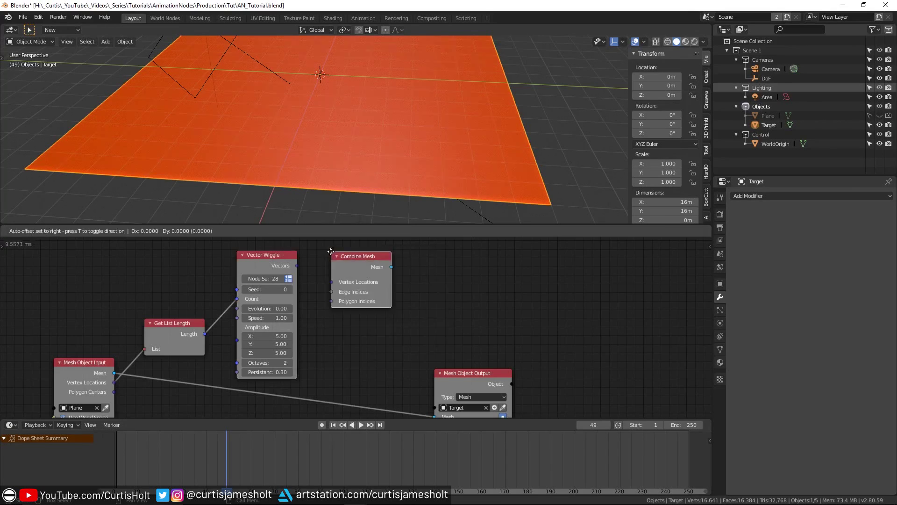
pyautogui.click(340, 314)
# Step: Connect the Combine Mesh node's Mesh output to the Mesh input of Mesh Object Output, replacing the direct link
pyautogui.moveTo(403, 322); pyautogui.dragTo(404, 284, button='middle')
pyautogui.moveTo(403, 288); pyautogui.dragTo(431, 372)
pyautogui.scroll(2, 433, 298)
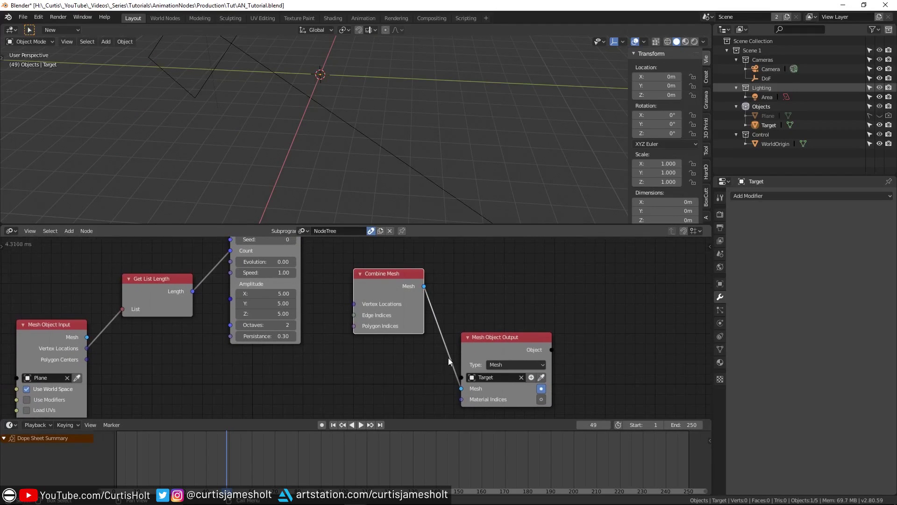
pyautogui.moveTo(384, 401); pyautogui.dragTo(377, 393, button='middle')
# Step: Maximize the node editor and add an Offset Vertices node beside Vector Wiggle
pyautogui.hotkey('ctrl', 'space')
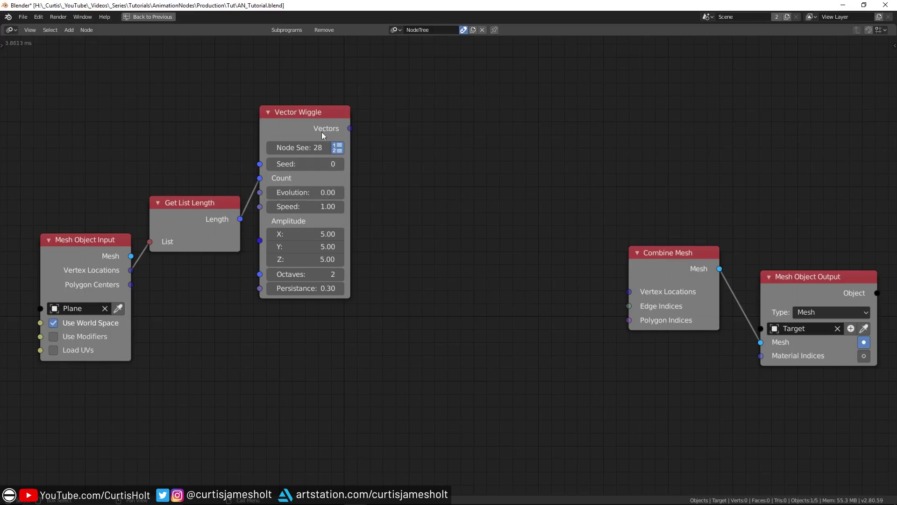
pyautogui.hotkey('shift', 'a')
pyautogui.click(438, 136)
pyautogui.write('off')
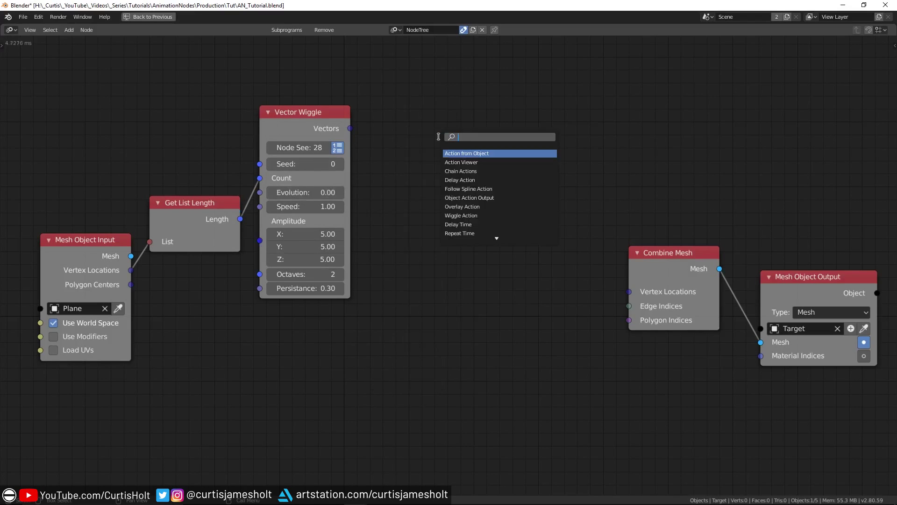
pyautogui.write('set vert')
pyautogui.press('Return')
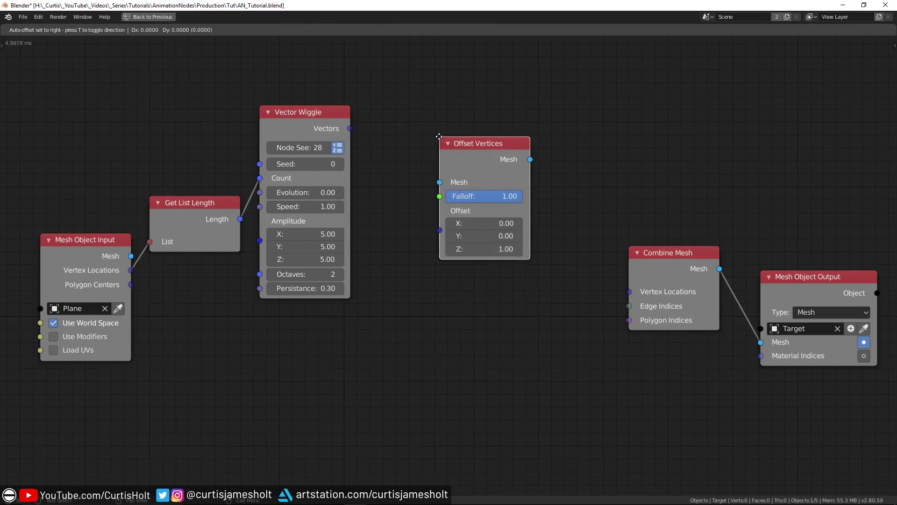
pyautogui.click(400, 124)
# Step: Add a Mesh Info node between the Offset Vertices and Combine Mesh nodes
pyautogui.hotkey('shift', 'a')
pyautogui.write('mesh')
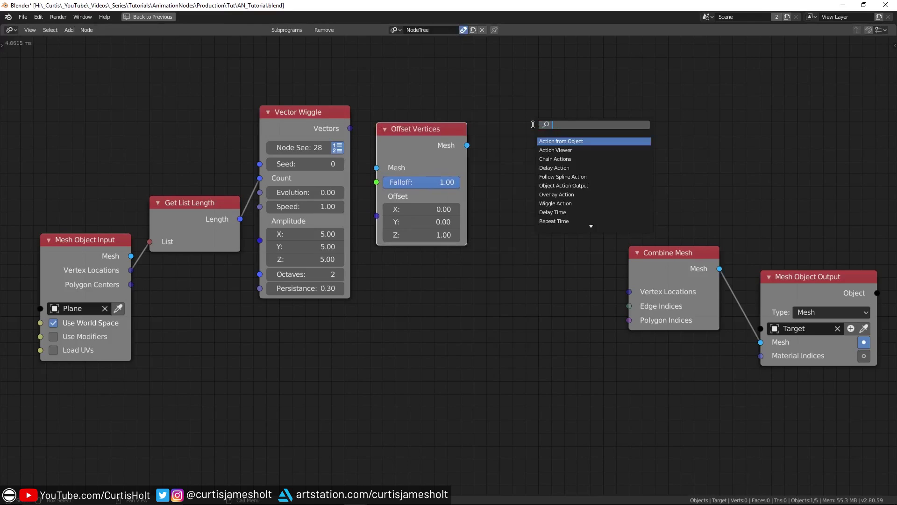
pyautogui.write(' info')
pyautogui.press('Return')
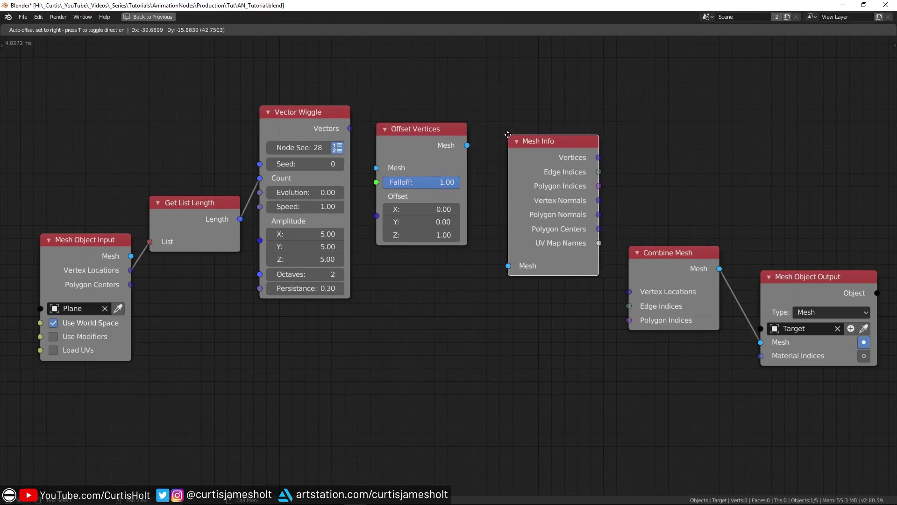
pyautogui.click(447, 173)
# Step: Feed Offset Vertices with Vector Wiggle's Vectors as offsets and the Mesh from Mesh Object Input
pyautogui.moveTo(350, 128); pyautogui.dragTo(376, 216)
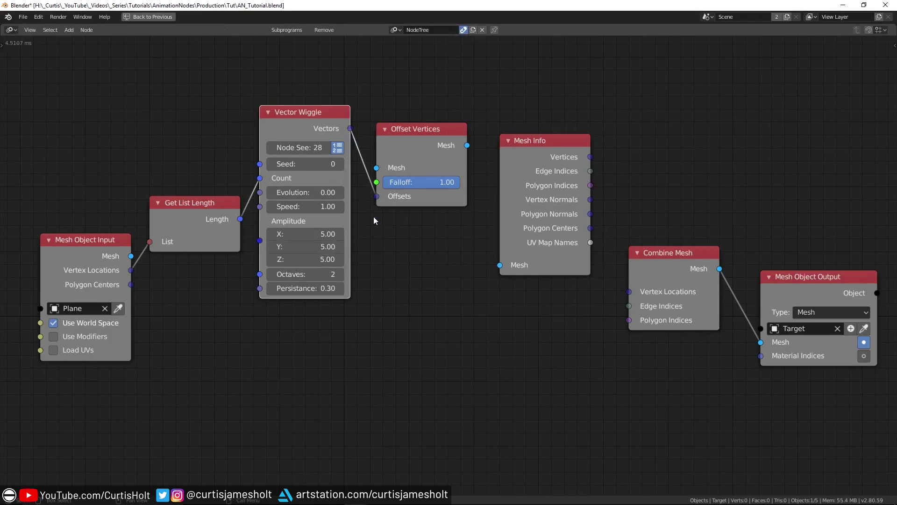
pyautogui.moveTo(131, 256)
pyautogui.mouseDown()
pyautogui.moveTo(157, 268)
pyautogui.moveTo(352, 209)
pyautogui.moveTo(374, 170)
pyautogui.mouseUp()
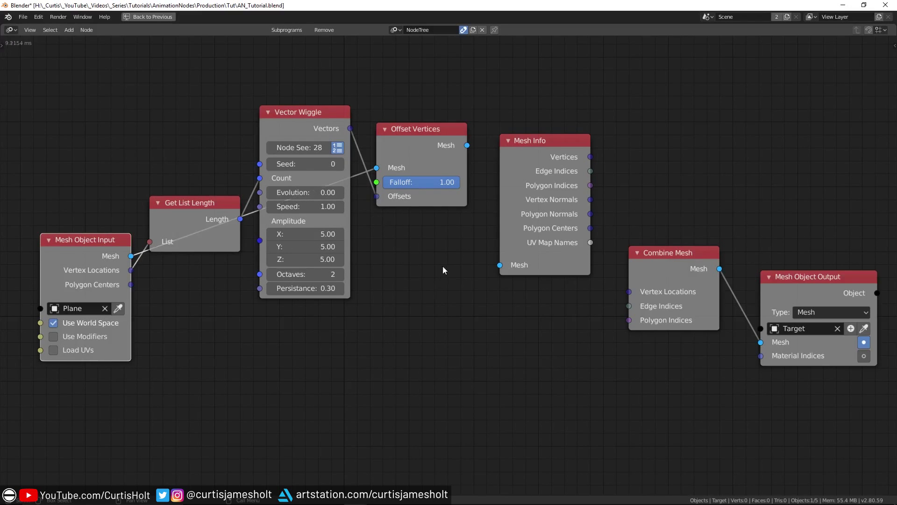
# Step: Route the Offset Vertices mesh into Mesh Info and its Vertices into Combine Mesh's Vertex Locations, restoring the full layout
pyautogui.moveTo(468, 146); pyautogui.dragTo(474, 153)
pyautogui.hotkey('ctrl', 'space')
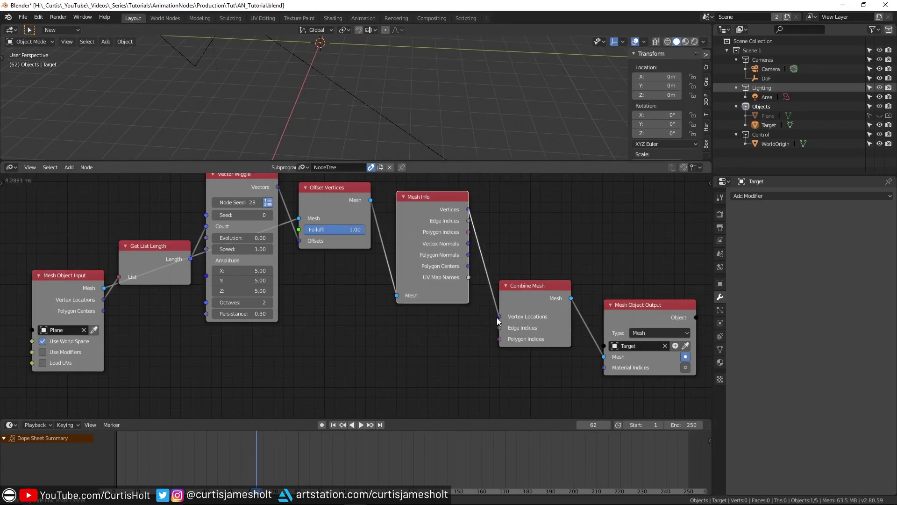
pyautogui.moveTo(498, 317); pyautogui.dragTo(497, 318)
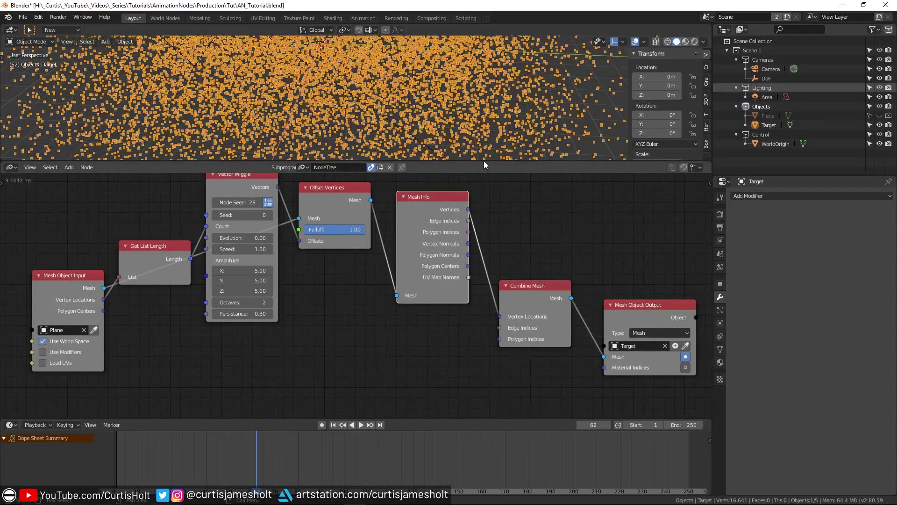
# Step: Enlarge the 3D viewport, deselect all objects and examine the Target's scattered vertices
pyautogui.moveTo(484, 162); pyautogui.dragTo(471, 257)
pyautogui.hotkey('alt', 'a')
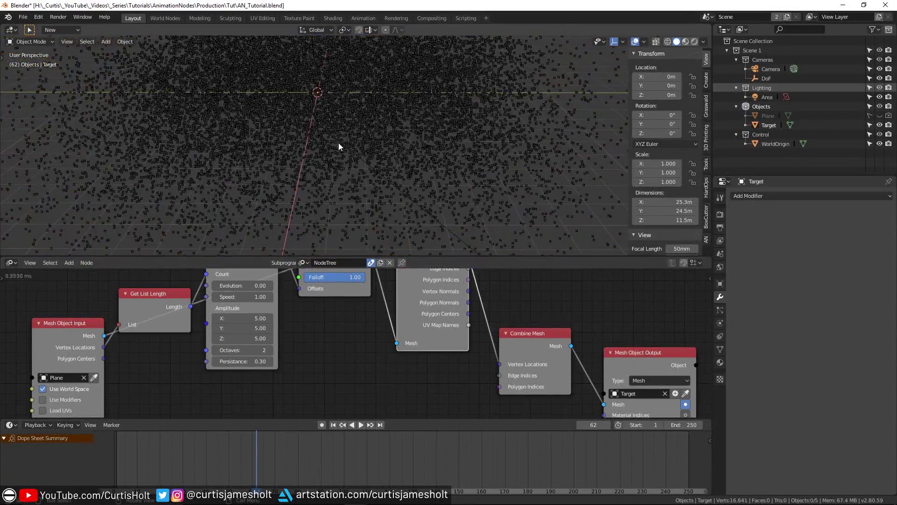
pyautogui.moveTo(338, 142); pyautogui.dragTo(361, 218, button='middle')
pyautogui.scroll(3, 472, 349)
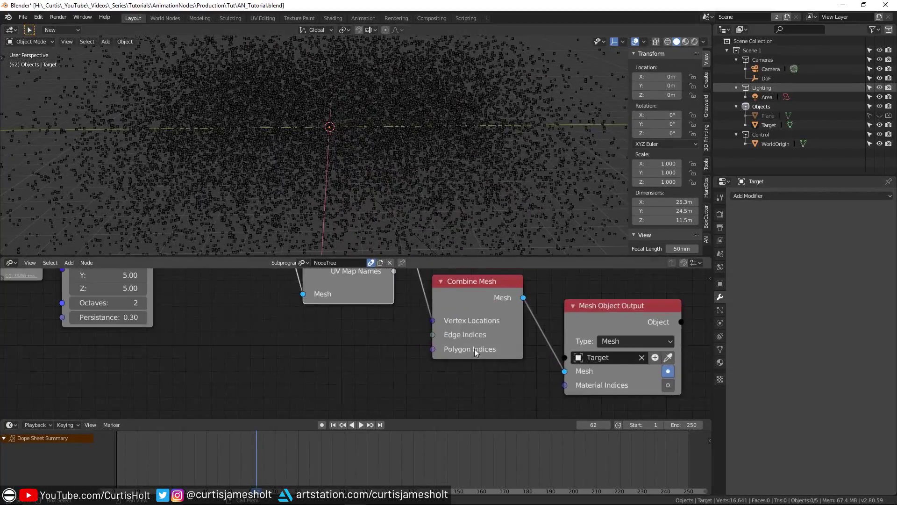
pyautogui.moveTo(438, 224); pyautogui.dragTo(433, 244, button='middle')
# Step: Enlarge the node editor and add a second Mesh Info node below Vector Wiggle
pyautogui.moveTo(433, 257); pyautogui.dragTo(426, 93)
pyautogui.scroll(-2, 248, 250)
pyautogui.moveTo(247, 250); pyautogui.dragTo(337, 289, button='middle')
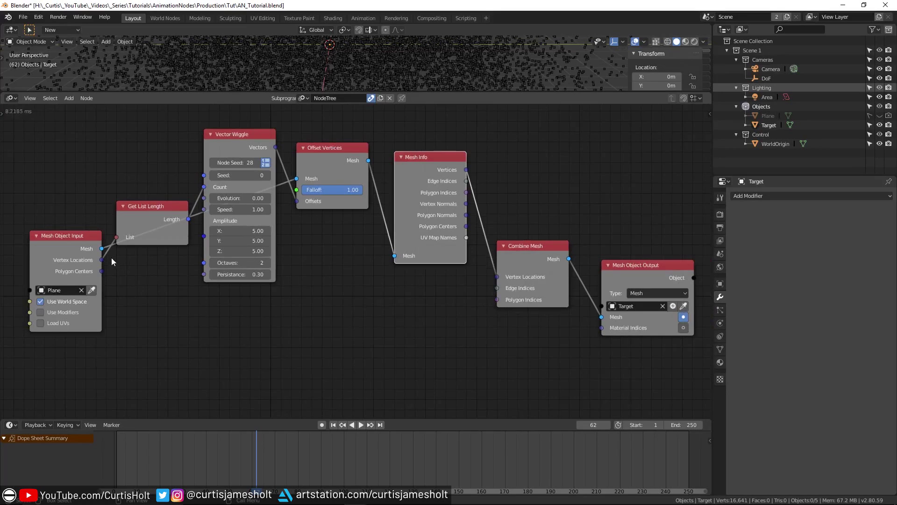
pyautogui.hotkey('shift', 'a')
pyautogui.click(190, 249)
pyautogui.write('mesh info')
pyautogui.press('Return')
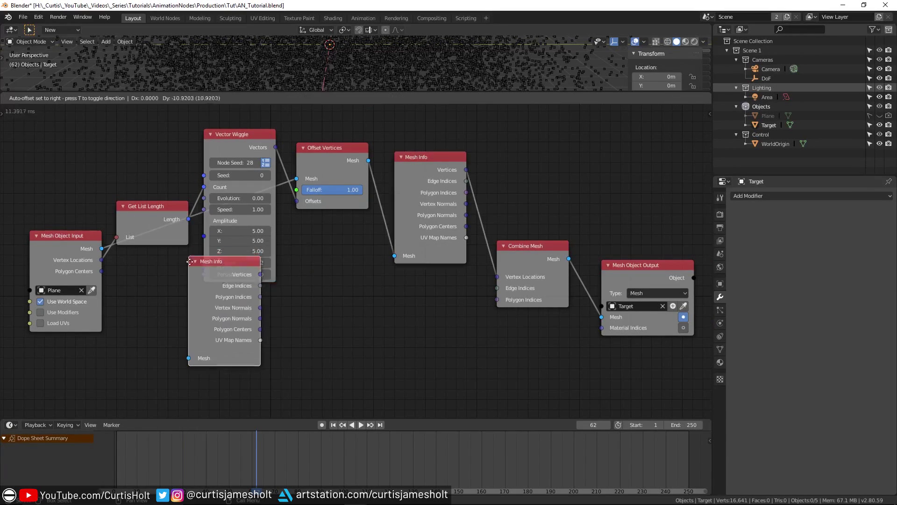
pyautogui.click(236, 309)
# Step: Feed the original mesh into the second Mesh Info and connect its Edge Indices and Polygon Indices to Combine Mesh
pyautogui.scroll(2, 226, 382)
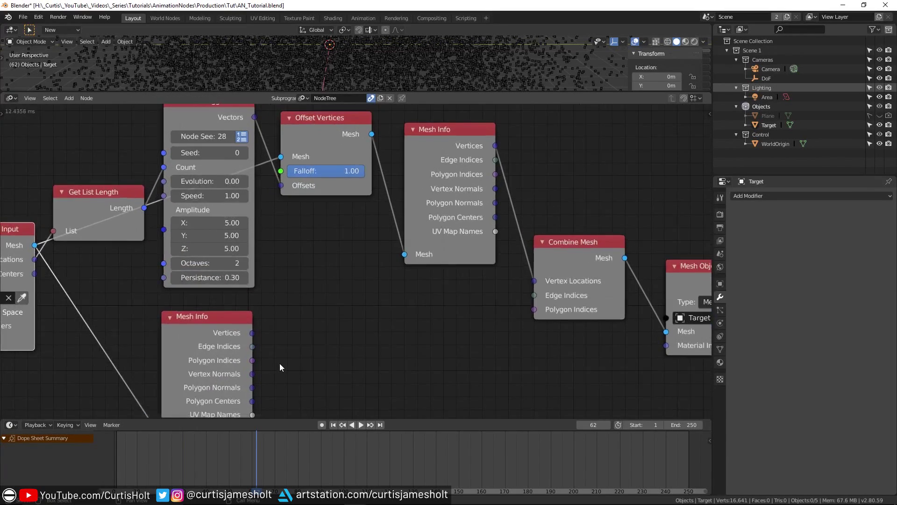
pyautogui.moveTo(276, 366); pyautogui.dragTo(218, 298, button='middle')
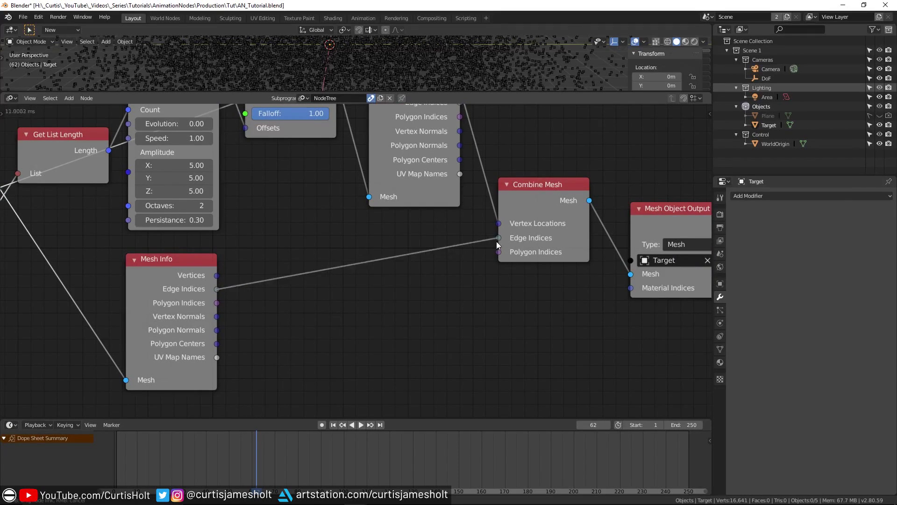
pyautogui.moveTo(498, 244); pyautogui.dragTo(496, 252)
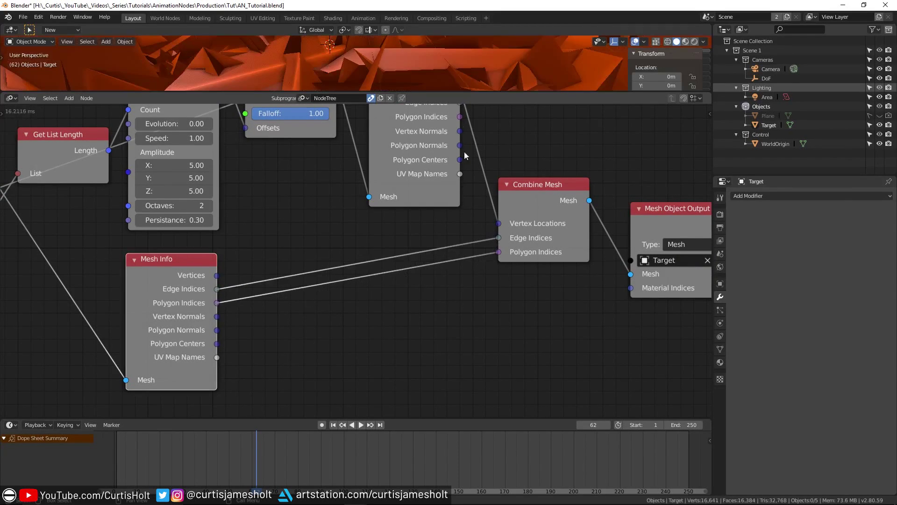
# Step: Enlarge the 3D viewport and set Vector Wiggle's amplitude to 0.1 in X, 0.1 in Y and 0.5 in Z
pyautogui.moveTo(467, 94); pyautogui.dragTo(449, 307)
pyautogui.scroll(-4, 379, 222)
pyautogui.moveTo(339, 232)
pyautogui.mouseDown(button='middle')
pyautogui.moveTo(383, 239)
pyautogui.moveTo(331, 227)
pyautogui.moveTo(331, 204)
pyautogui.moveTo(343, 195)
pyautogui.moveTo(355, 238)
pyautogui.mouseUp(button='middle')
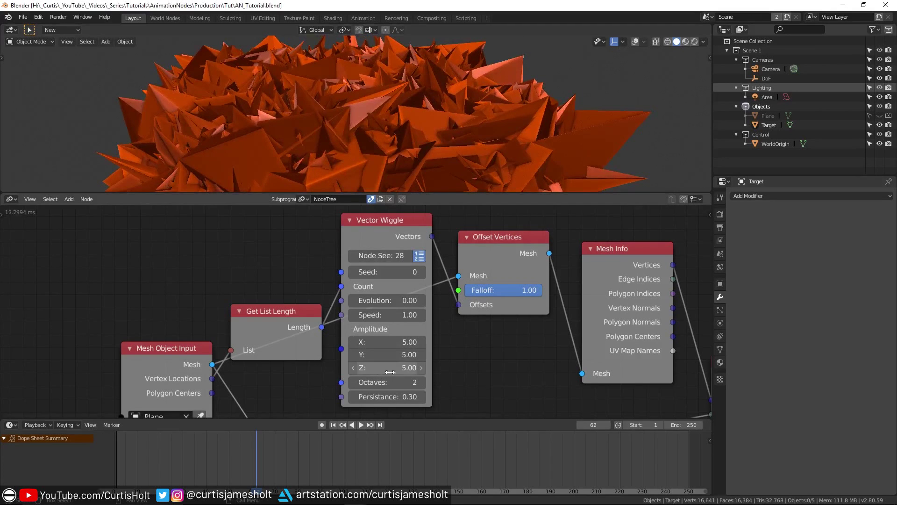
pyautogui.moveTo(398, 344)
pyautogui.mouseDown()
pyautogui.moveTo(376, 344)
pyautogui.moveTo(400, 348)
pyautogui.mouseUp()
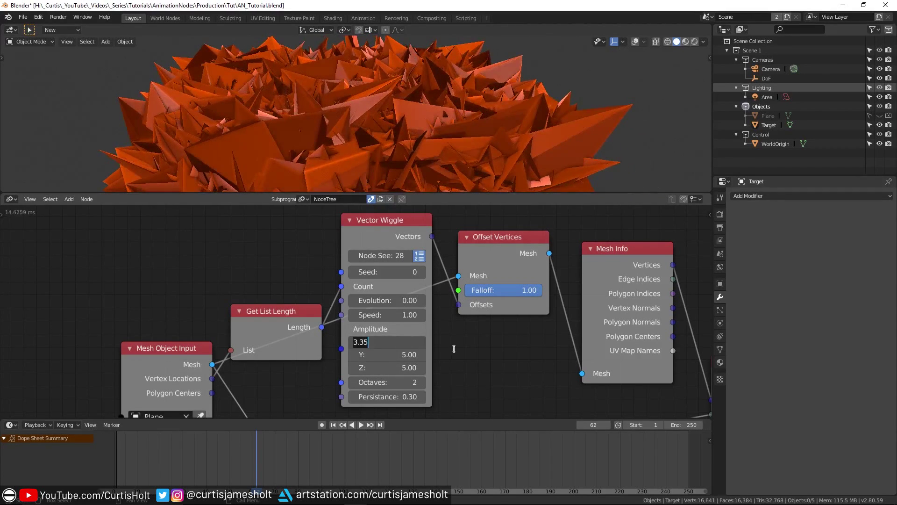
pyautogui.write('1')
pyautogui.press('Tab')
pyautogui.write('0.1')
pyautogui.press('Tab')
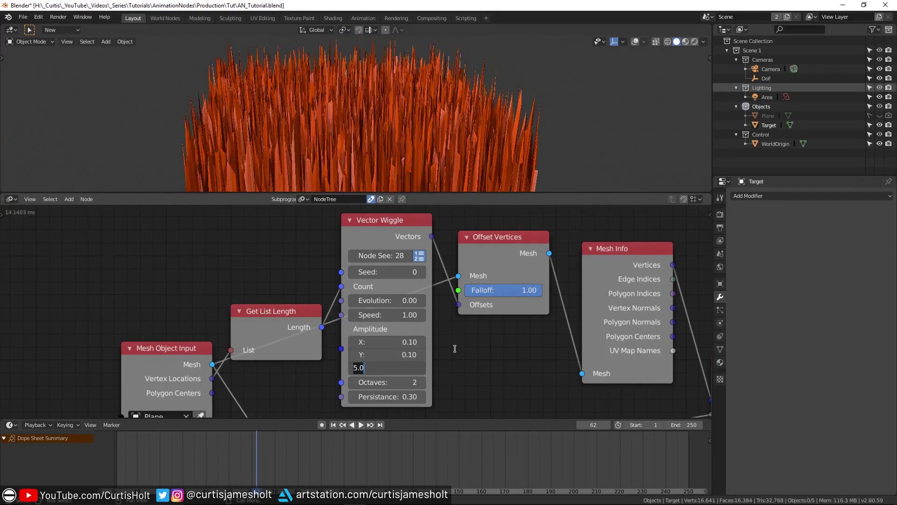
pyautogui.write('0.5')
pyautogui.press('Return')
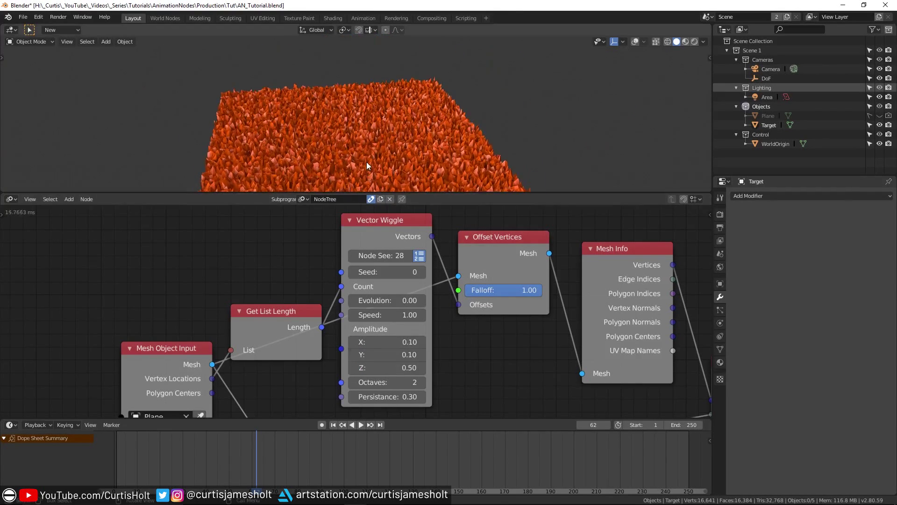
# Step: Examine the displaced Target surface from different views and play the animation to check its wiggling motion
pyautogui.scroll(5, 380, 126)
pyautogui.scroll(-5, 394, 130)
pyautogui.moveTo(397, 129); pyautogui.dragTo(348, 154, button='middle')
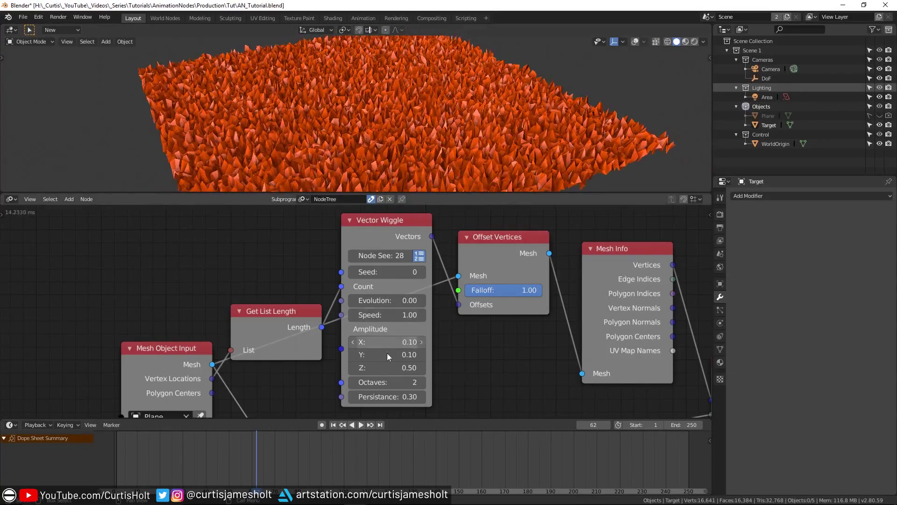
pyautogui.moveTo(387, 354)
pyautogui.mouseDown()
pyautogui.moveTo(407, 354)
pyautogui.moveTo(391, 354)
pyautogui.moveTo(403, 368)
pyautogui.moveTo(392, 367)
pyautogui.moveTo(410, 367)
pyautogui.mouseUp()
pyautogui.press('z')
pyautogui.click(417, 94)
pyautogui.click(360, 426)
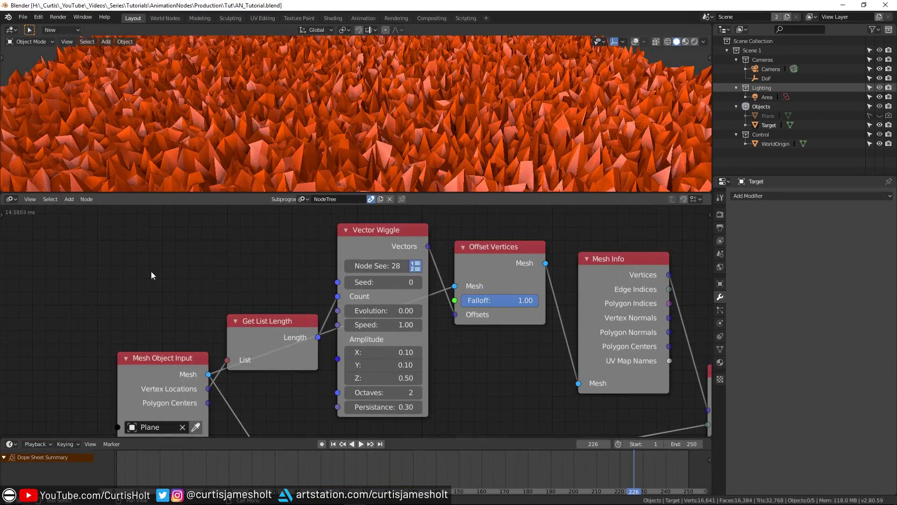
# Step: Review the Auto Execution options of the node tree in the widened side panel, and hide it again
pyautogui.press('t')
pyautogui.moveTo(26, 283); pyautogui.dragTo(116, 295)
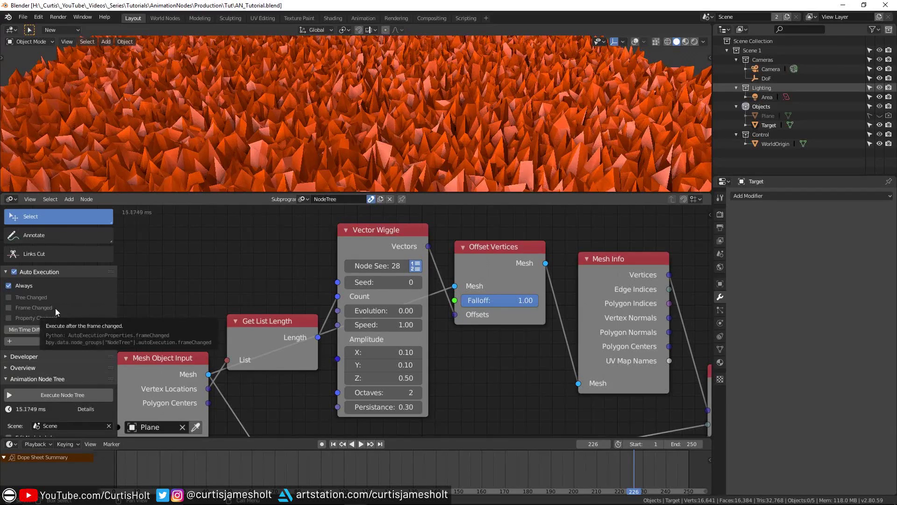
pyautogui.press('t')
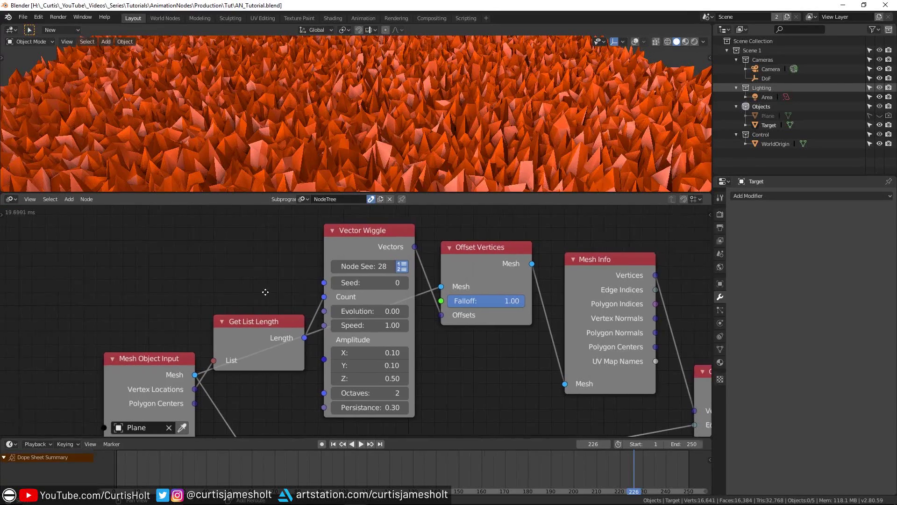
pyautogui.moveTo(334, 174); pyautogui.dragTo(342, 102, button='middle')
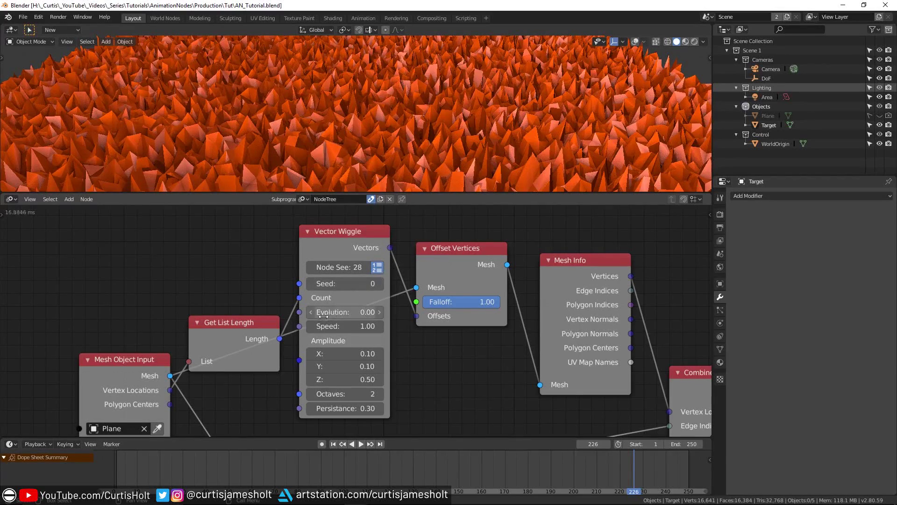
# Step: Try Vector Wiggle Evolution values of 5.43 and 23.46, and play the animation to check the surface's response
pyautogui.moveTo(346, 312); pyautogui.dragTo(378, 308)
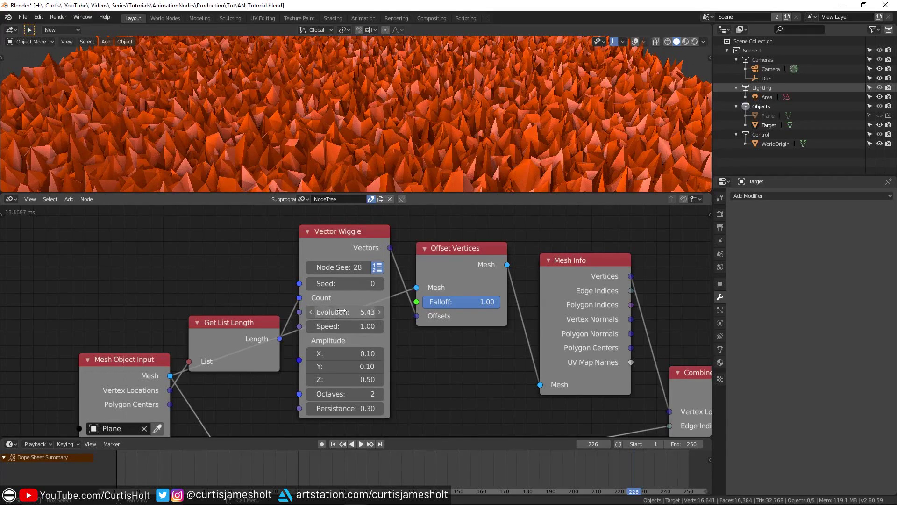
pyautogui.moveTo(252, 302); pyautogui.dragTo(331, 321, button='middle')
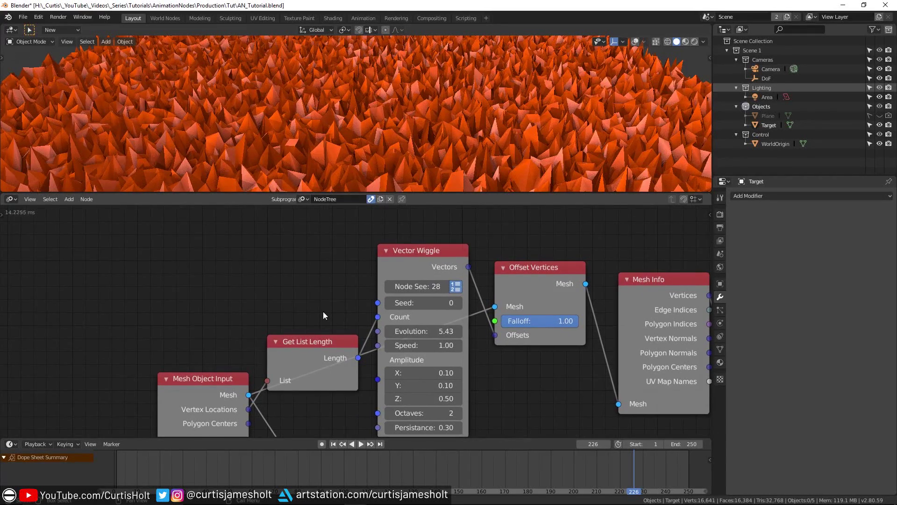
pyautogui.moveTo(386, 330); pyautogui.dragTo(419, 331)
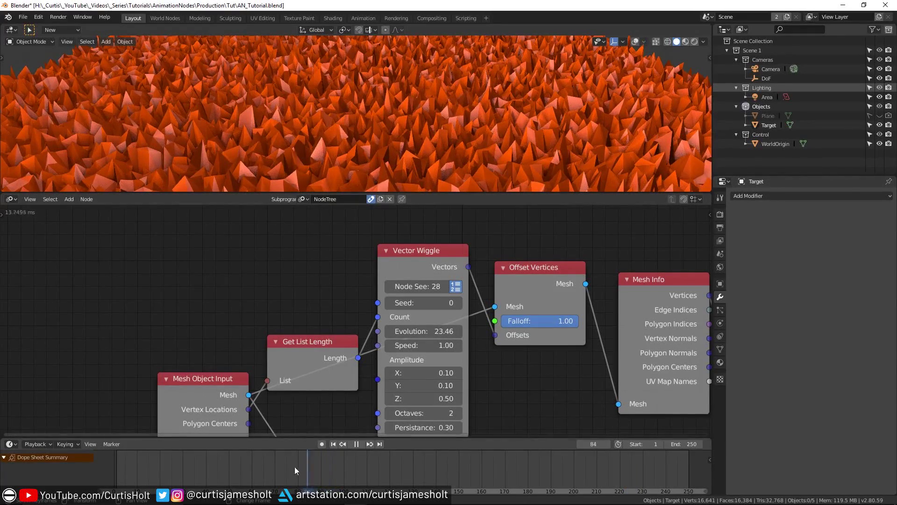
pyautogui.press('space')
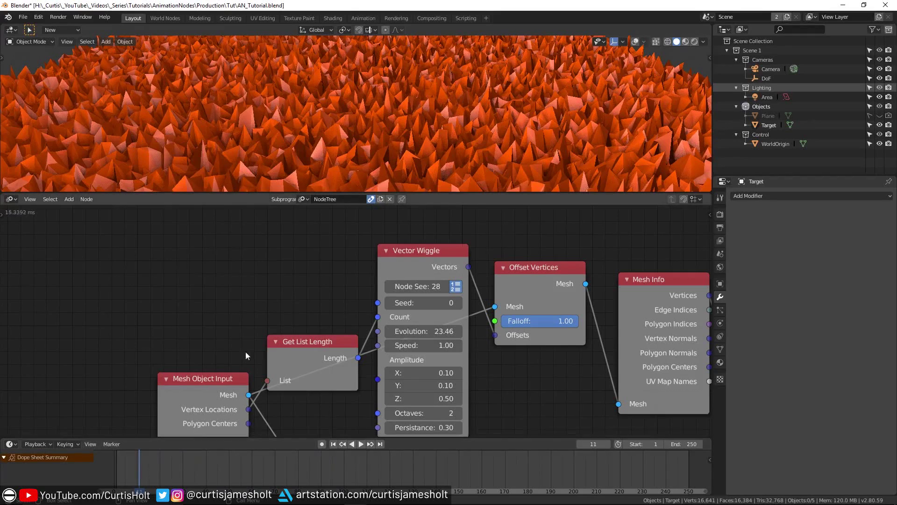
# Step: Add a Time Info node and connect its Frame output to Vector Wiggle's Evolution input
pyautogui.hotkey('shift', 'a')
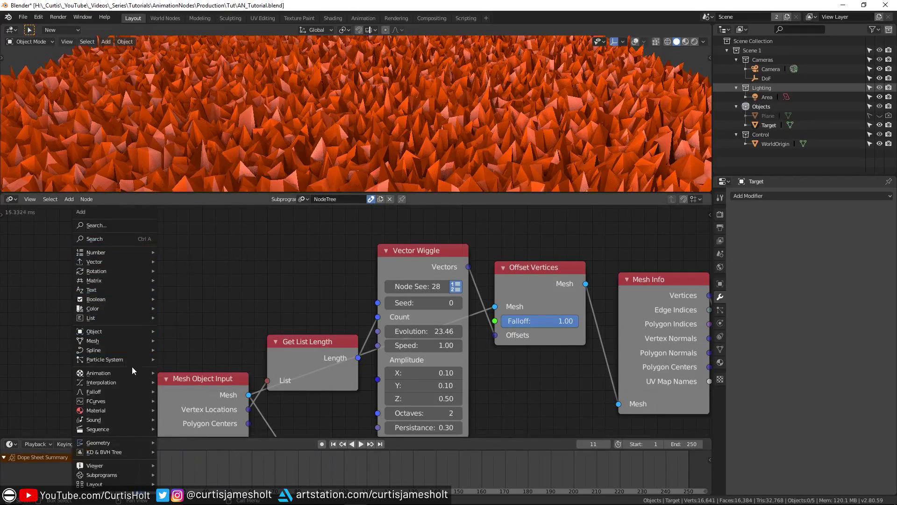
pyautogui.moveTo(133, 374)
pyautogui.click(192, 373)
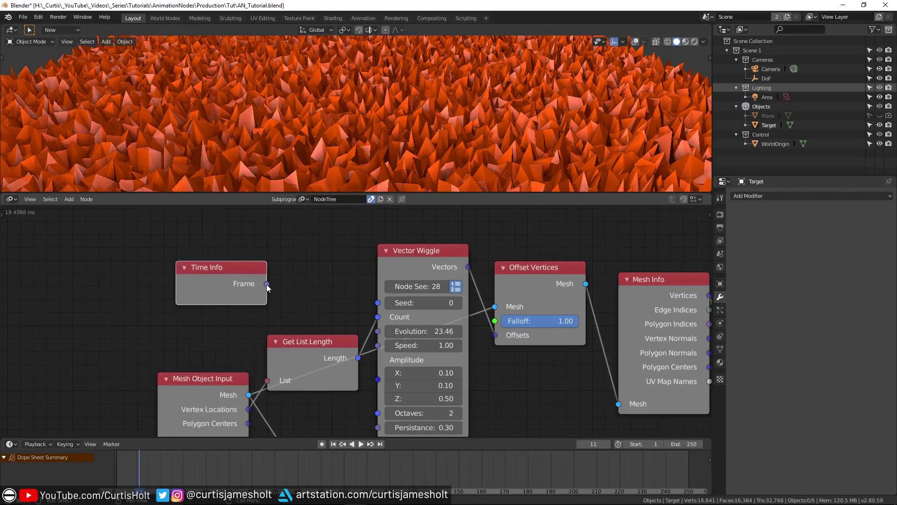
pyautogui.moveTo(379, 334); pyautogui.dragTo(378, 331)
# Step: Play the animation and examine the wiggling Target surface from different distances, together with the whole node tree
pyautogui.click(361, 444)
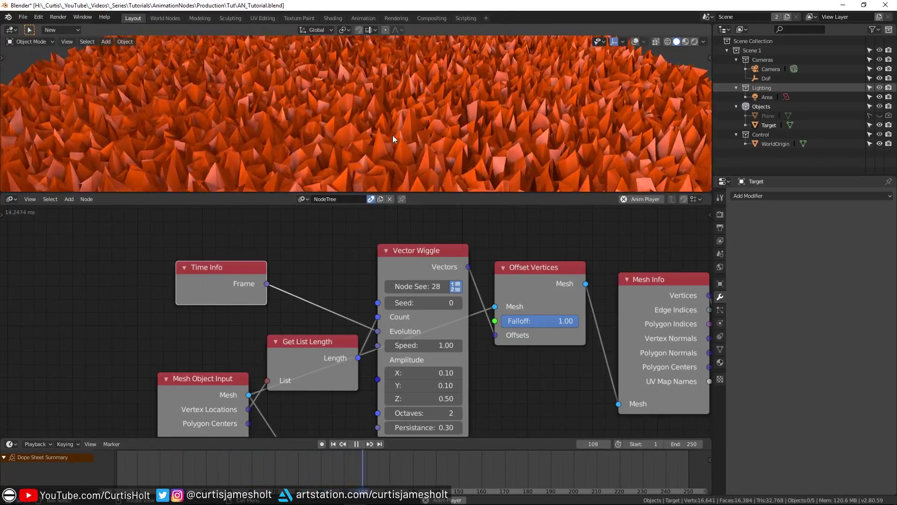
pyautogui.scroll(-4, 393, 135)
pyautogui.scroll(-2, 415, 133)
pyautogui.moveTo(486, 264); pyautogui.dragTo(310, 256, button='middle')
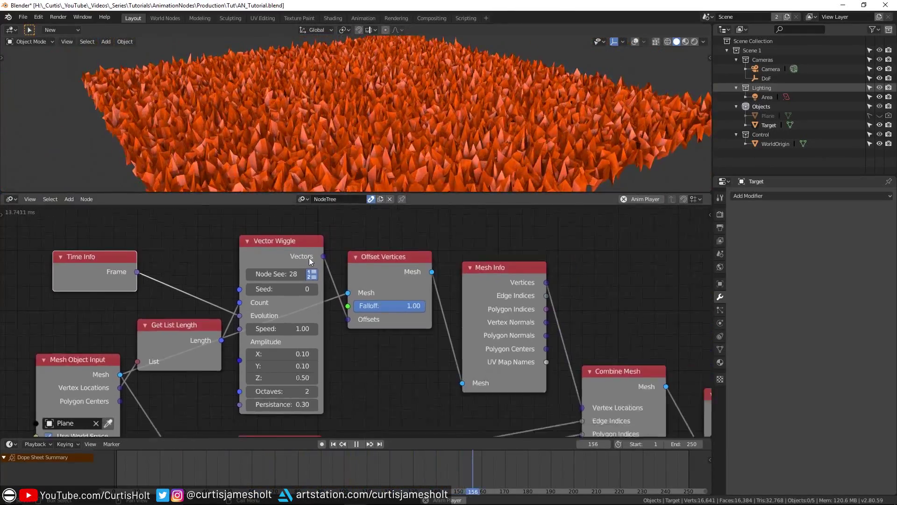
pyautogui.scroll(-2, 327, 308)
pyautogui.moveTo(357, 357); pyautogui.dragTo(313, 303, button='middle')
pyautogui.scroll(-1, 313, 307)
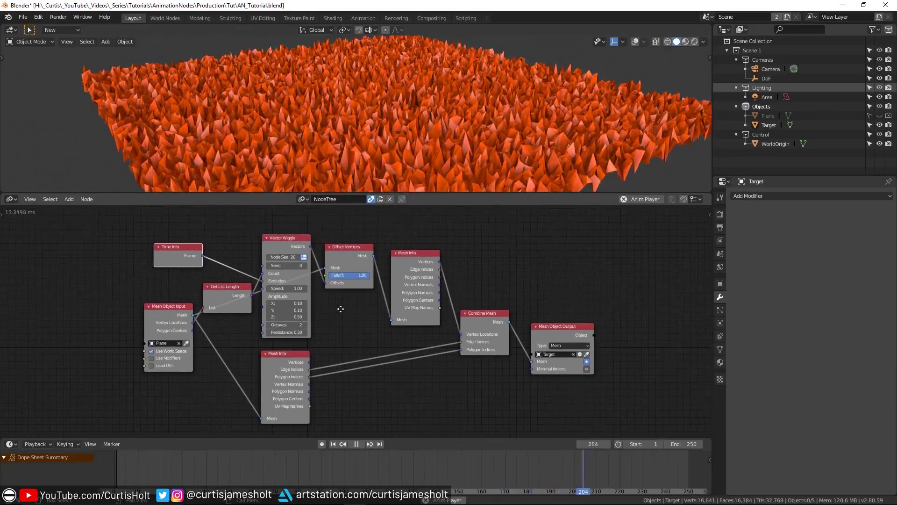
pyautogui.scroll(1, 342, 290)
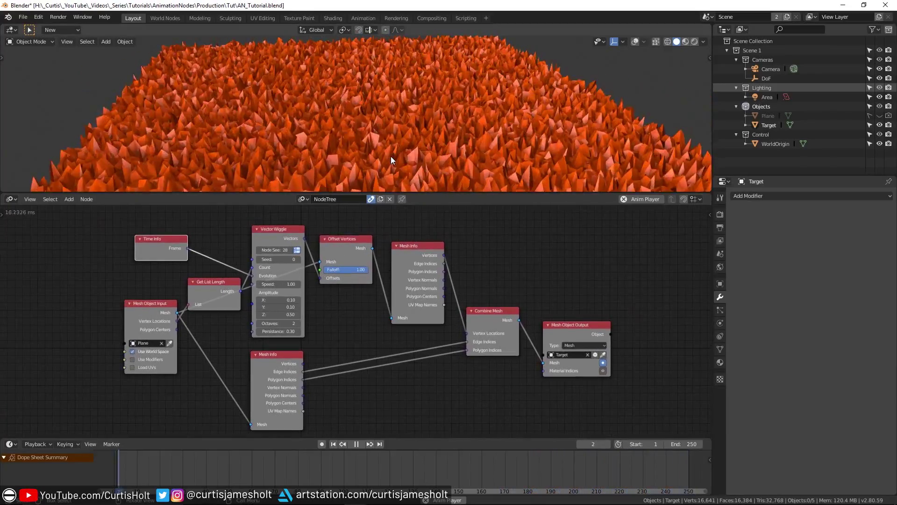
pyautogui.hotkey('ctrl', 'space')
pyautogui.moveTo(391, 161); pyautogui.dragTo(440, 223, button='middle')
pyautogui.scroll(5, 440, 223)
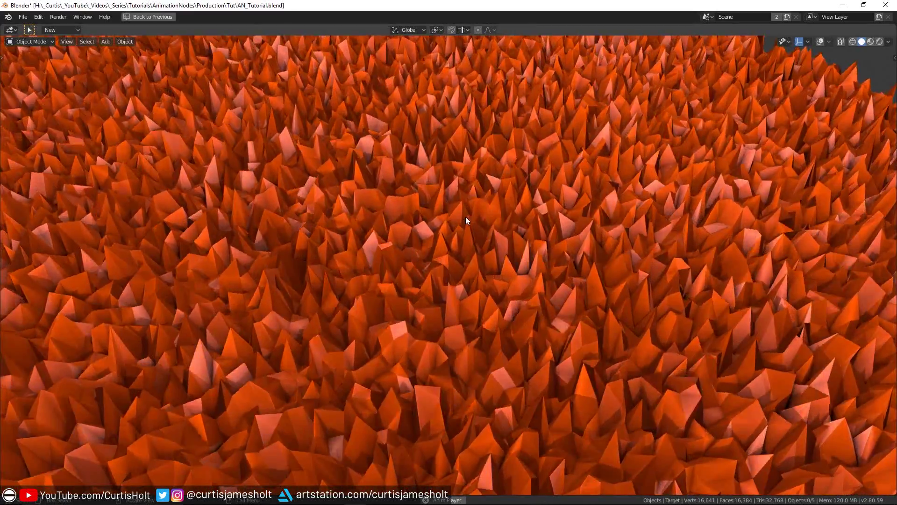
pyautogui.hotkey('ctrl', 'space')
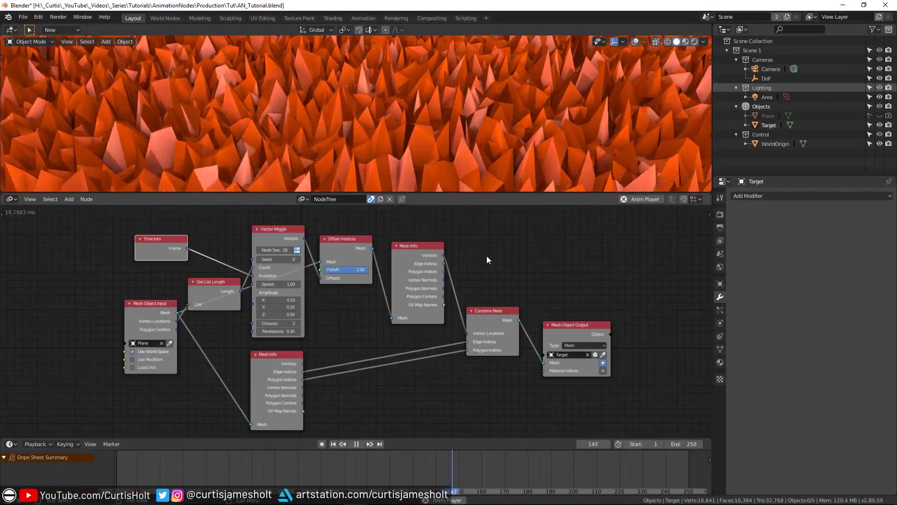
# Step: Spread out the Mesh Object Input, upper Mesh Info, Offset Vertices and Vector Wiggle nodes in the maximized node editor, and restore the layout
pyautogui.moveTo(484, 260); pyautogui.dragTo(478, 258, button='middle')
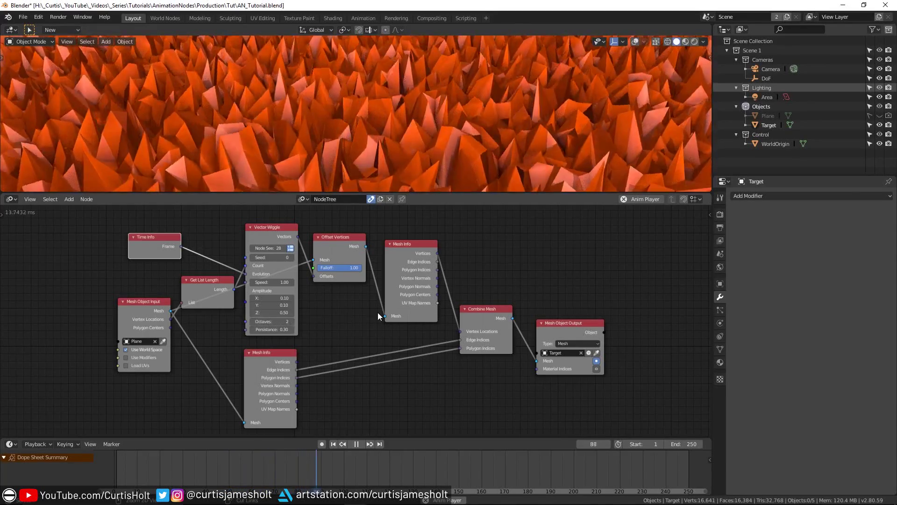
pyautogui.hotkey('ctrl', 'space')
pyautogui.moveTo(223, 305)
pyautogui.mouseDown(button='middle')
pyautogui.moveTo(264, 306)
pyautogui.moveTo(233, 308)
pyautogui.mouseUp(button='middle')
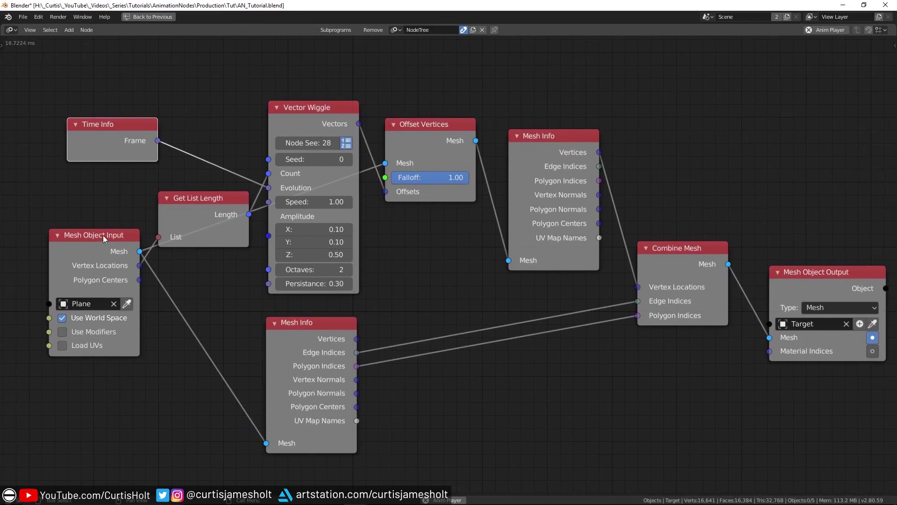
pyautogui.moveTo(103, 234); pyautogui.dragTo(76, 249)
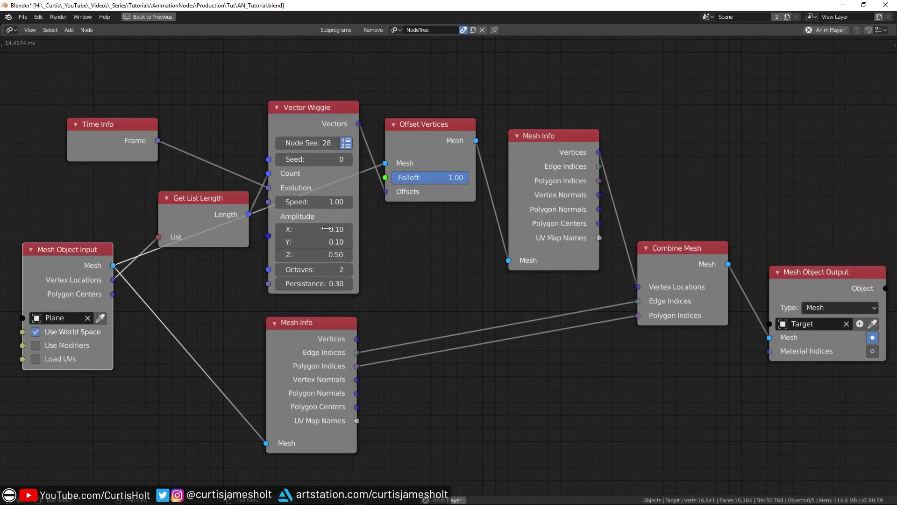
pyautogui.moveTo(562, 134)
pyautogui.mouseDown()
pyautogui.moveTo(634, 102)
pyautogui.moveTo(578, 102)
pyautogui.moveTo(562, 121)
pyautogui.mouseUp()
pyautogui.moveTo(433, 127); pyautogui.dragTo(449, 127)
pyautogui.moveTo(322, 111); pyautogui.dragTo(337, 98)
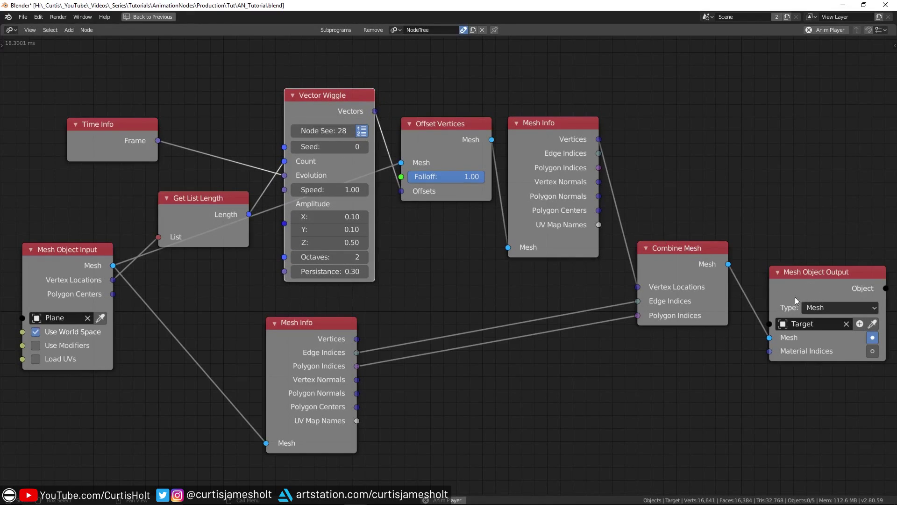
pyautogui.hotkey('ctrl', 'space')
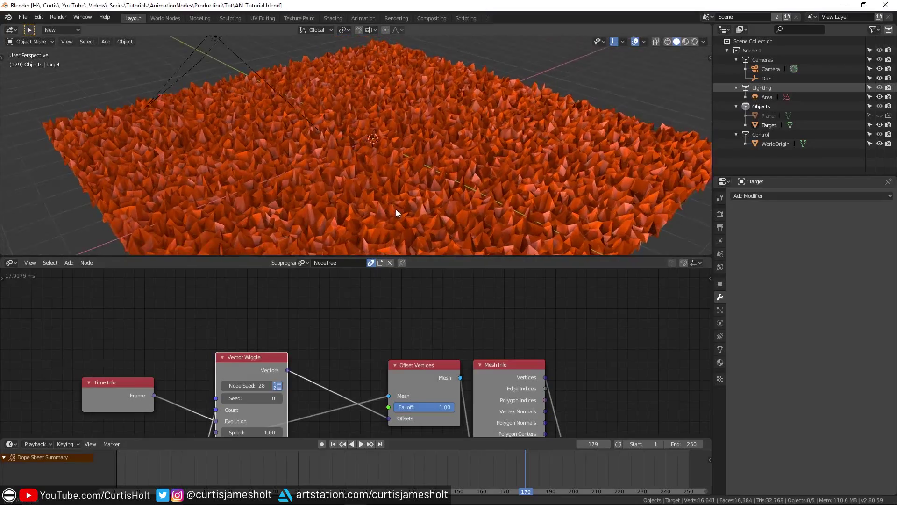
# Step: Add a Plain Axes empty at the centre of the surface and raise it along Z to about 2.87 m
pyautogui.moveTo(396, 210); pyautogui.dragTo(355, 234, button='middle')
pyautogui.scroll(2, 366, 348)
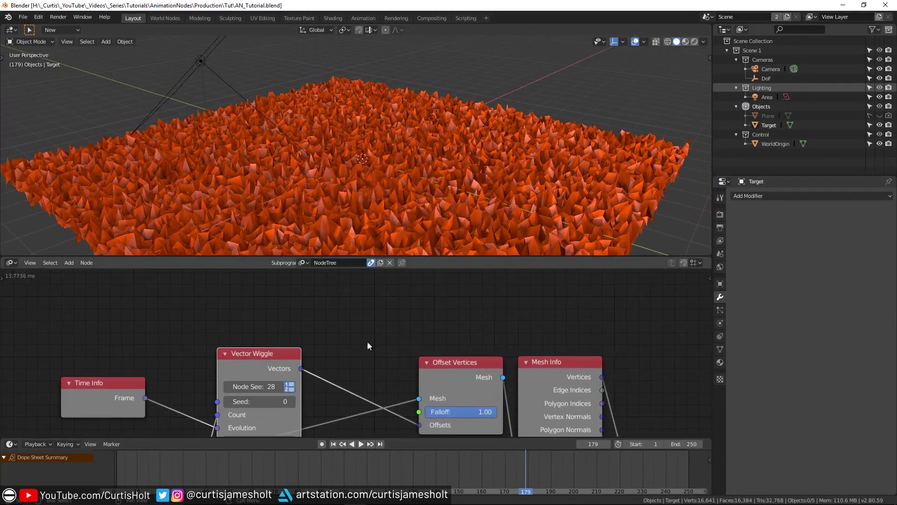
pyautogui.keyDown('shift'); pyautogui.scroll(3, 369, 345); pyautogui.keyUp('shift')
pyautogui.moveTo(435, 157); pyautogui.dragTo(394, 143, button='middle')
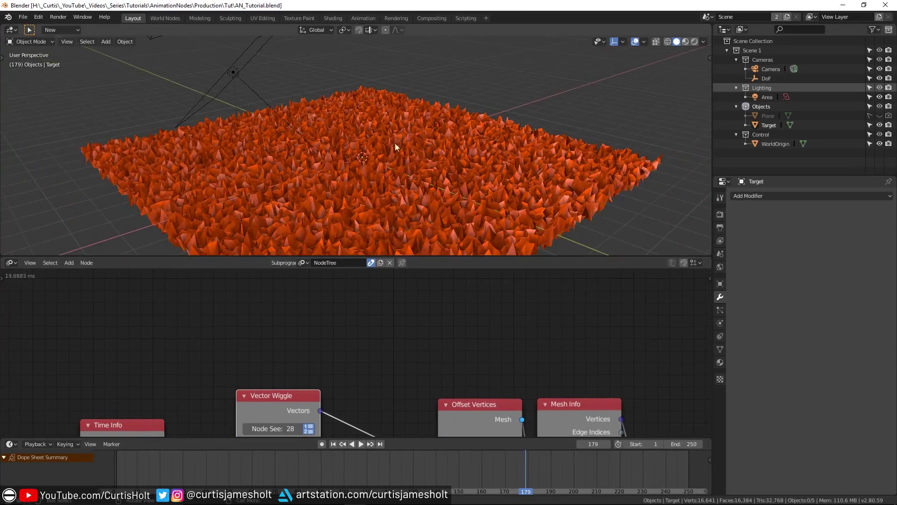
pyautogui.hotkey('shift', 'a')
pyautogui.moveTo(363, 210)
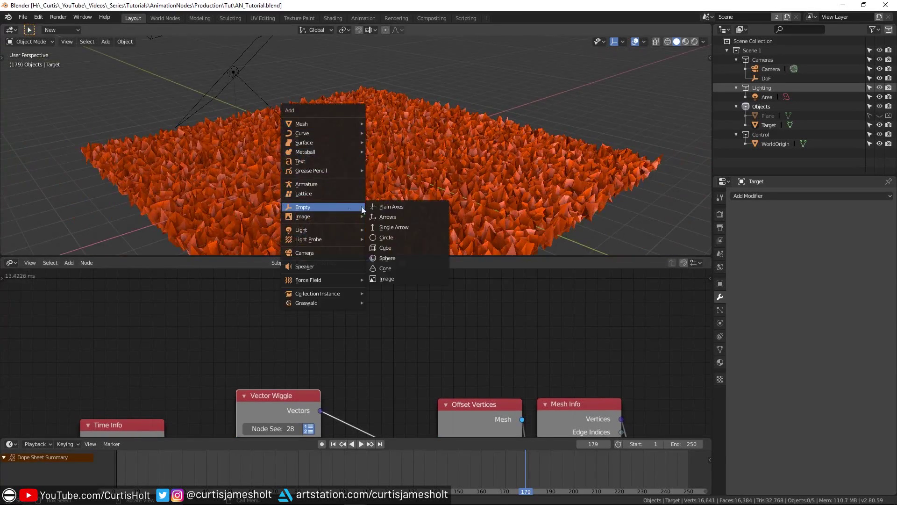
pyautogui.click(392, 207)
pyautogui.moveTo(399, 131); pyautogui.dragTo(393, 127, button='middle')
pyautogui.press('g')
pyautogui.press('z')
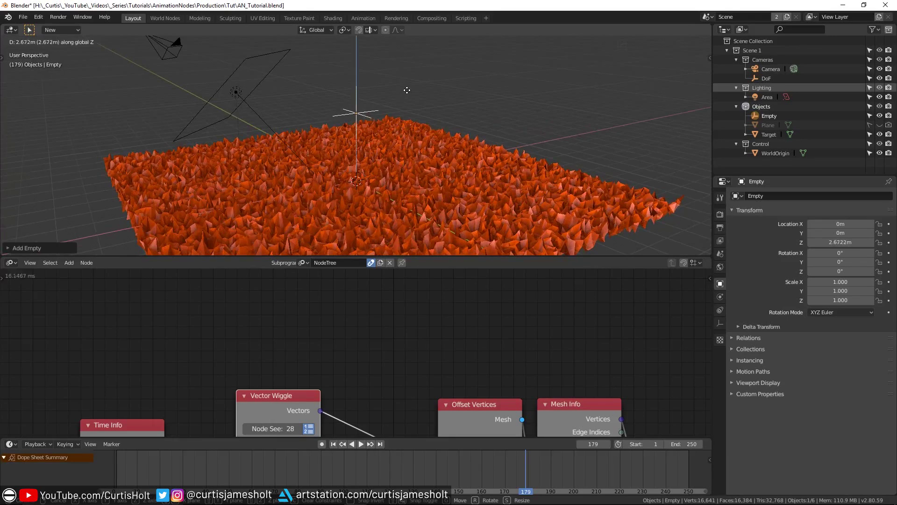
pyautogui.click(405, 97)
pyautogui.scroll(2, 408, 166)
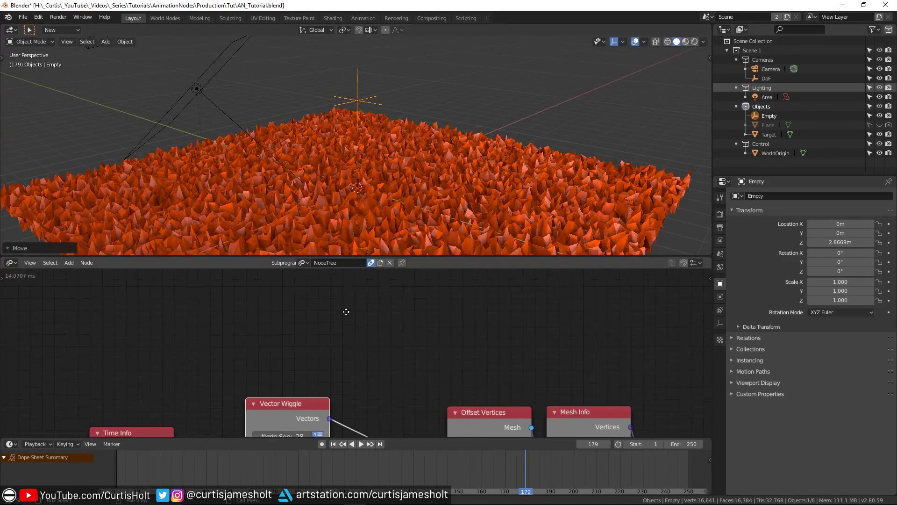
# Step: Add an Object Transforms Input node above the Vector Wiggle node
pyautogui.hotkey('shift', 'a')
pyautogui.click(330, 251)
pyautogui.write('ob')
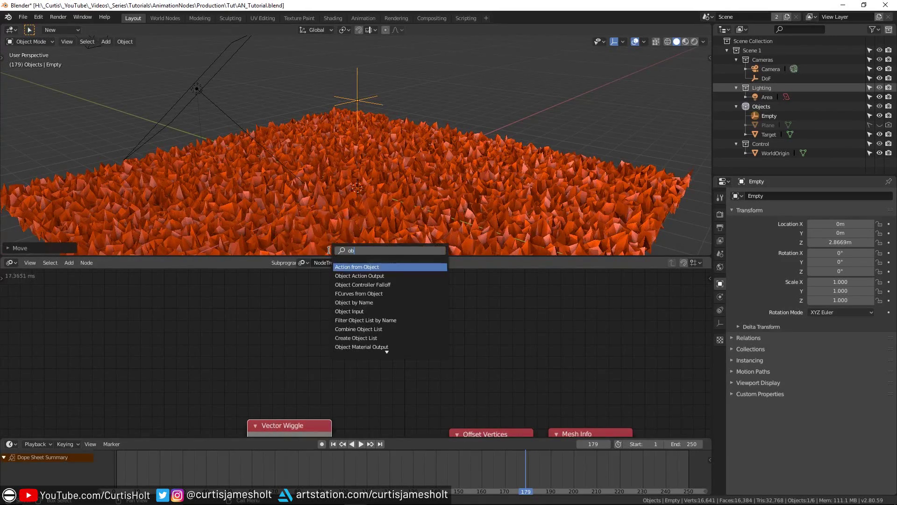
pyautogui.write('ject trans')
pyautogui.press('Return')
pyautogui.click(234, 304)
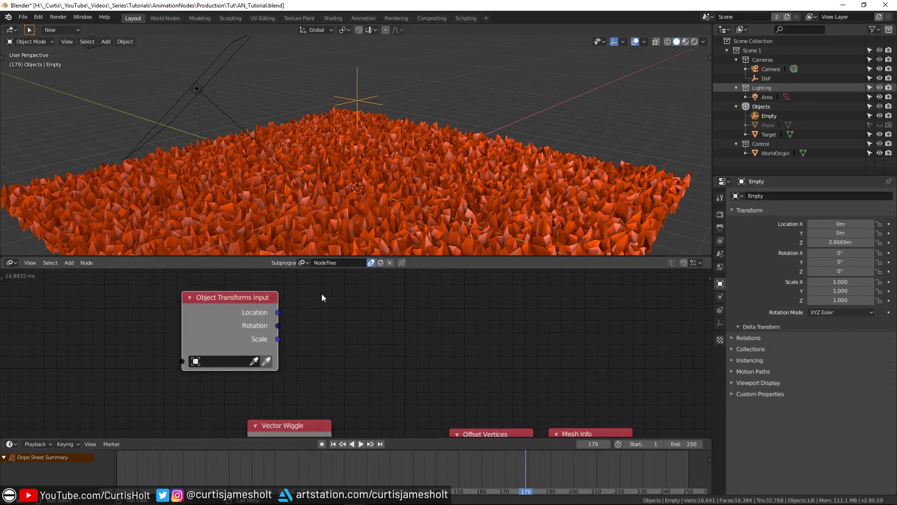
# Step: Add a Point Distance Falloff node beside the Object Transforms Input node
pyautogui.hotkey('shift', 'a')
pyautogui.click(321, 247)
pyautogui.write('point distance')
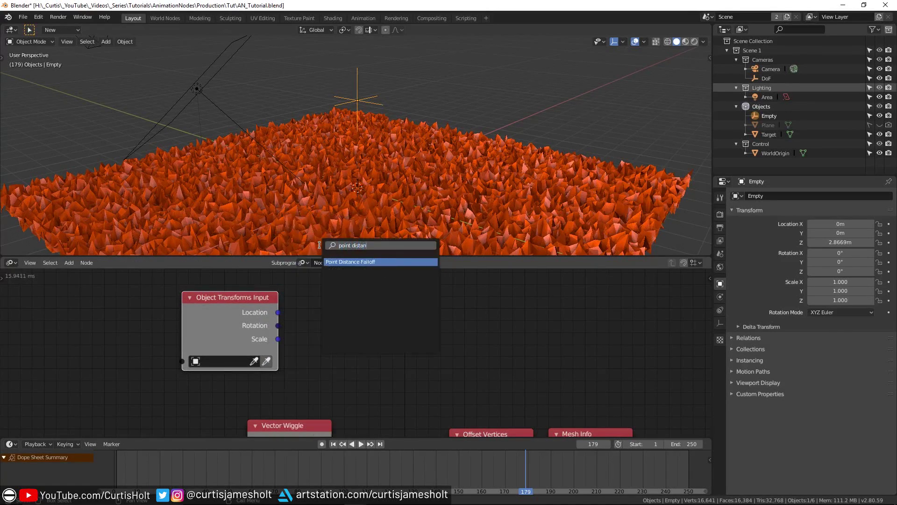
pyautogui.press('Return')
pyautogui.click(366, 281)
pyautogui.scroll(1, 366, 280)
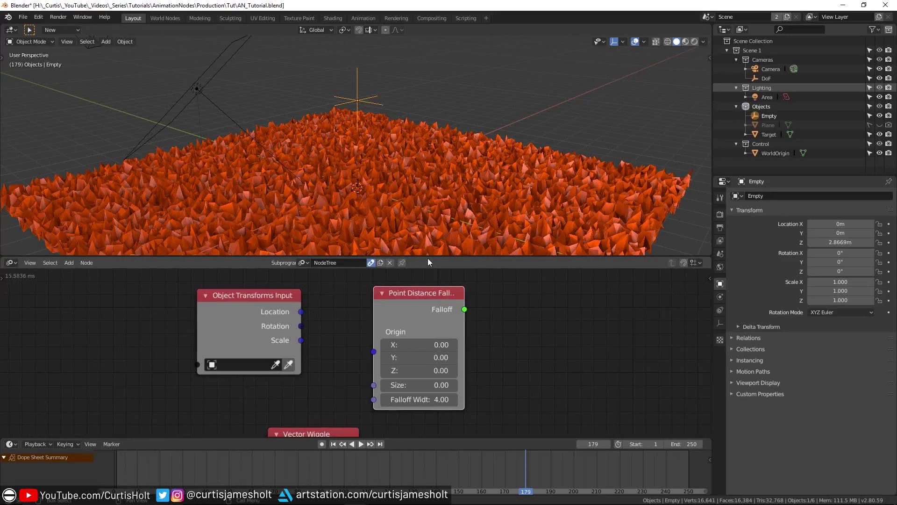
# Step: Assign the Empty to Object Transforms Input and connect its Location to the Point Distance Falloff's Origin
pyautogui.moveTo(428, 256); pyautogui.dragTo(435, 217)
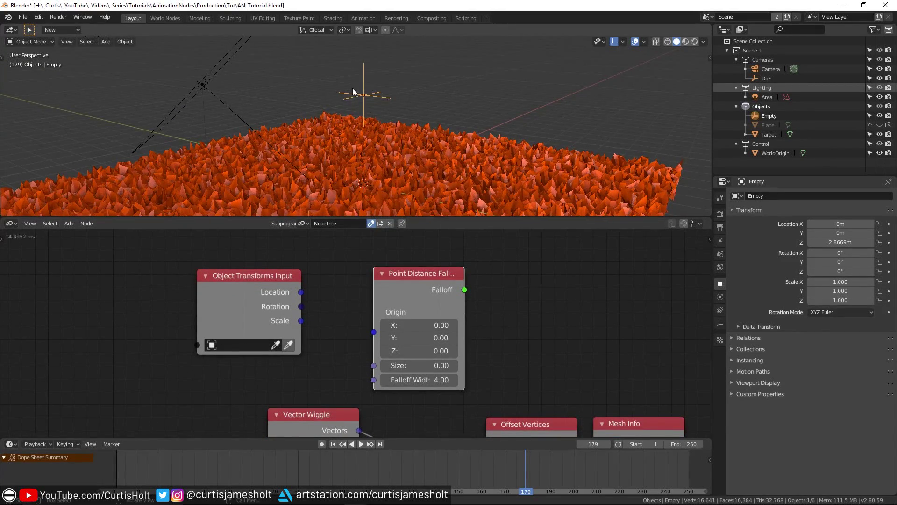
pyautogui.click(289, 345)
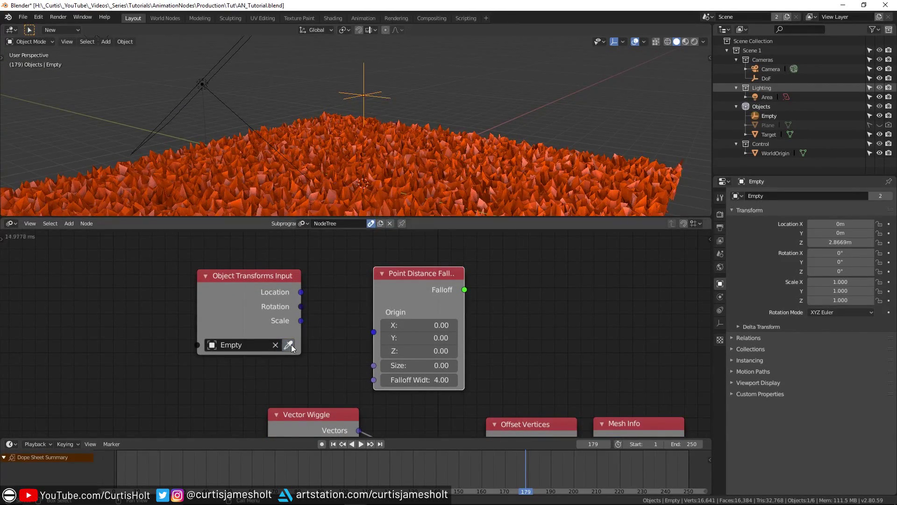
pyautogui.moveTo(300, 291); pyautogui.dragTo(315, 297)
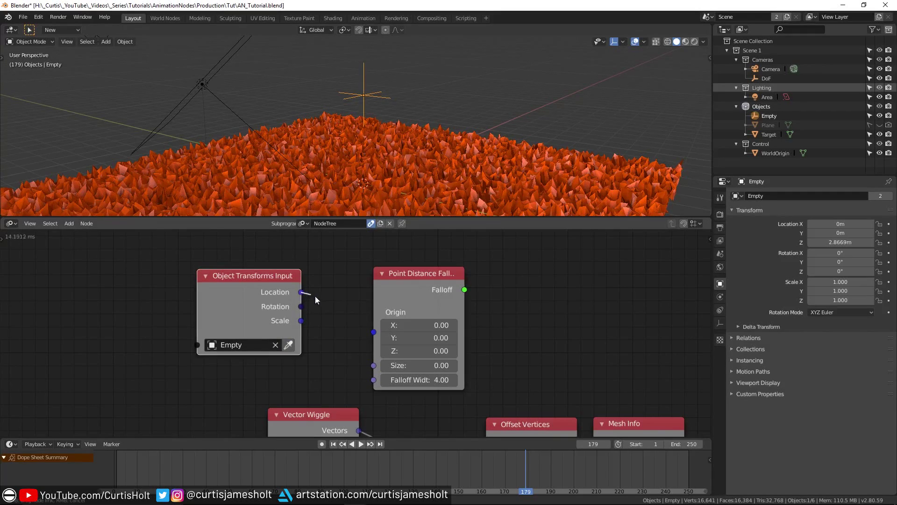
pyautogui.moveTo(355, 317); pyautogui.dragTo(373, 332)
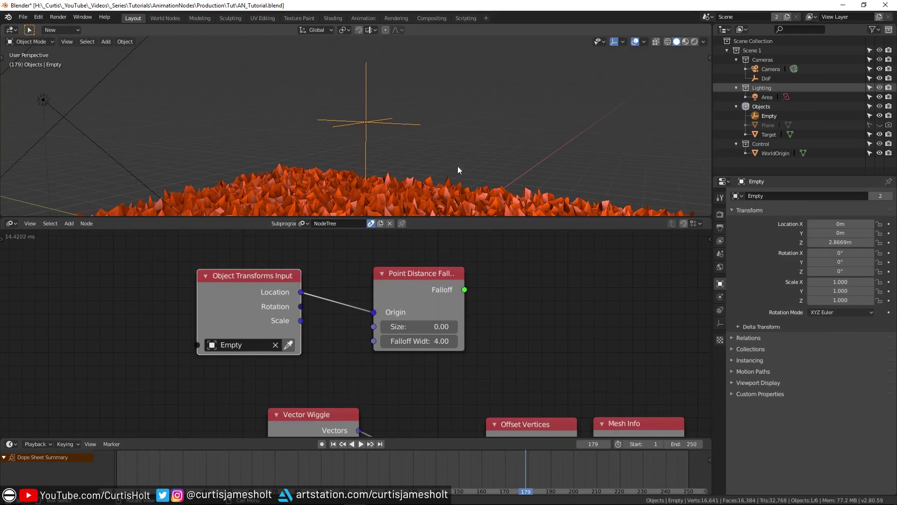
# Step: Connect the Point Distance Falloff's output to the Falloff input of Offset Vertices
pyautogui.moveTo(378, 81); pyautogui.dragTo(383, 123, button='middle')
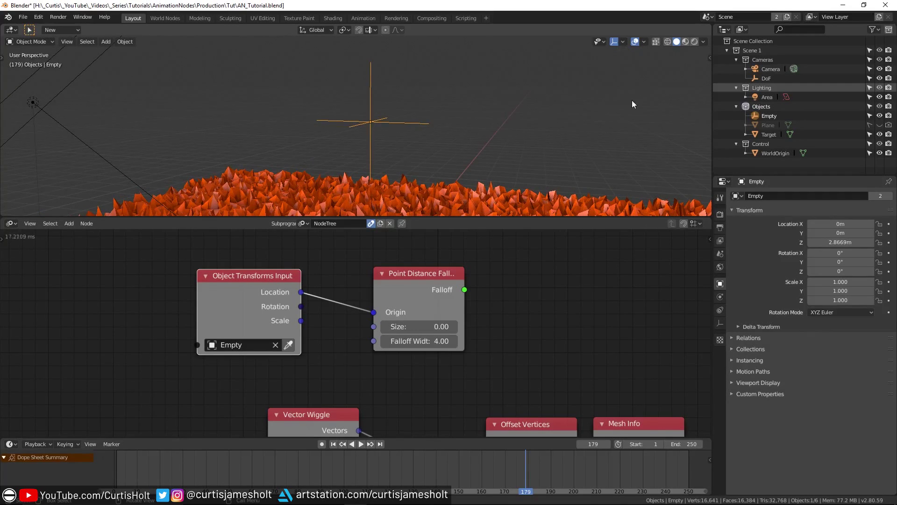
pyautogui.moveTo(664, 102); pyautogui.dragTo(514, 154, button='middle')
pyautogui.scroll(-1, 478, 343)
pyautogui.moveTo(456, 362); pyautogui.dragTo(347, 316, button='middle')
pyautogui.moveTo(356, 245); pyautogui.dragTo(372, 410)
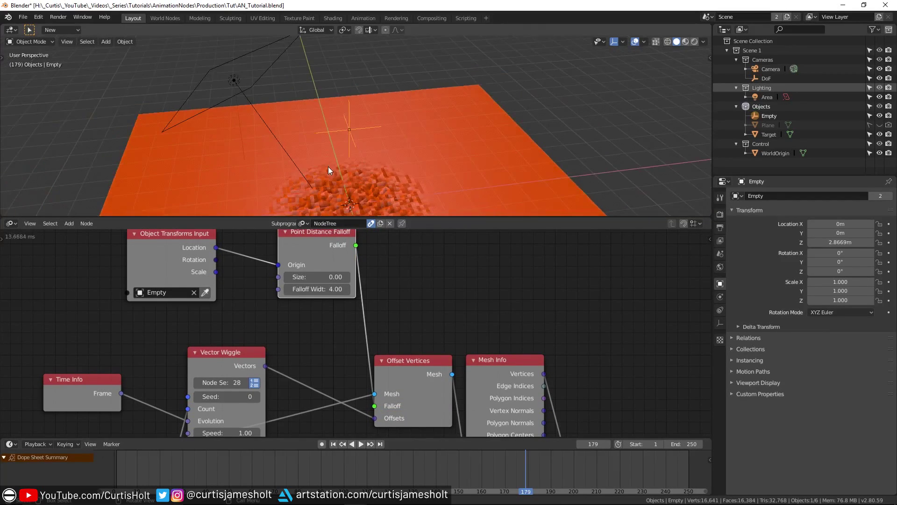
# Step: Lower the empty along Z to about 0.84 m above the plane
pyautogui.moveTo(328, 166); pyautogui.dragTo(339, 150, button='middle')
pyautogui.scroll(2, 365, 120)
pyautogui.moveTo(365, 121); pyautogui.dragTo(392, 82, button='middle')
pyautogui.scroll(-2, 393, 147)
pyautogui.press('g')
pyautogui.press('z')
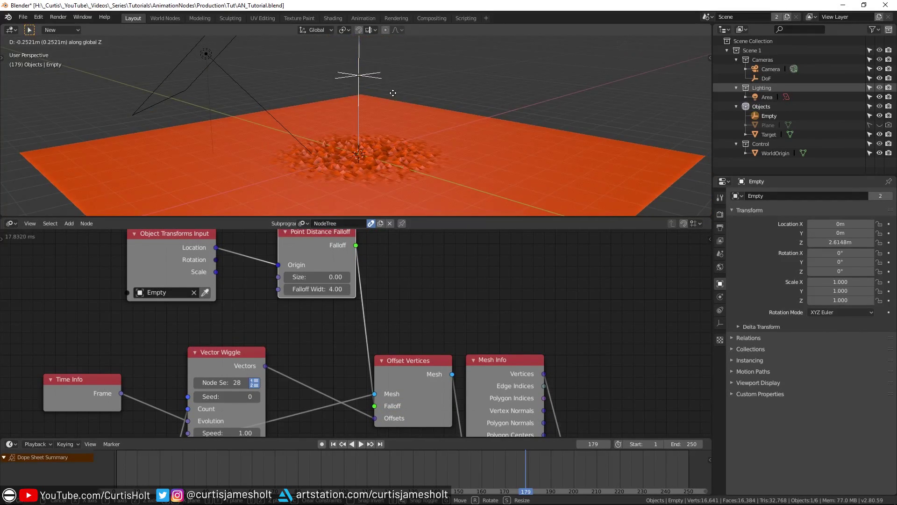
pyautogui.click(395, 154)
# Step: Move the empty around above the plane, ending at about X -0.48, Y 0.17 and Z 0.58 m
pyautogui.scroll(3, 397, 161)
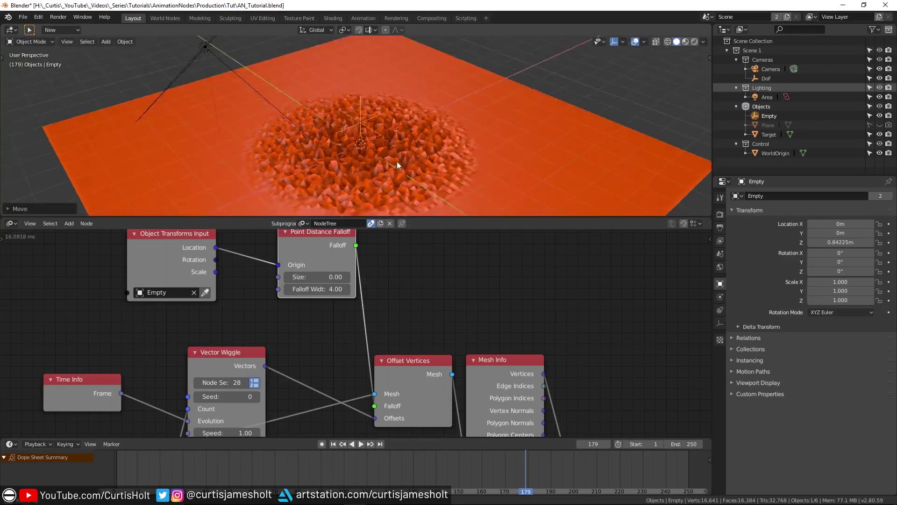
pyautogui.press('g')
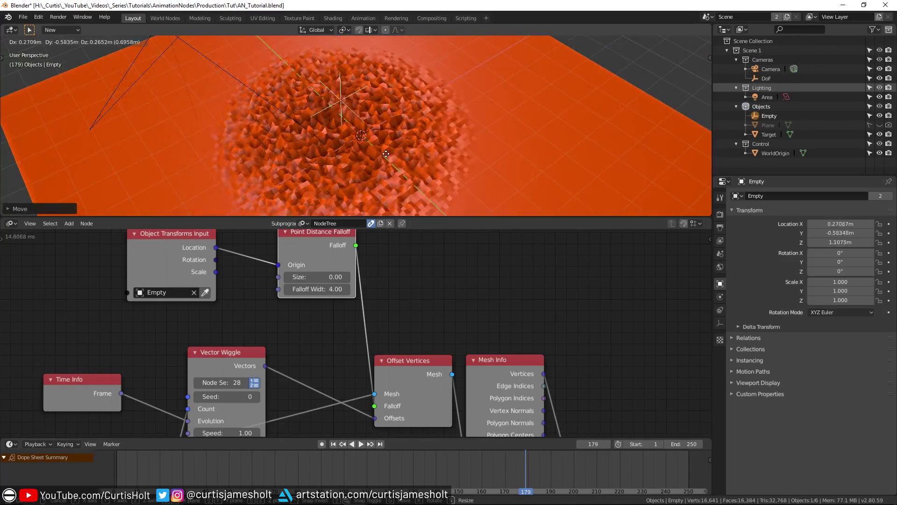
pyautogui.click(400, 135)
pyautogui.moveTo(402, 133); pyautogui.dragTo(422, 96, button='middle')
pyautogui.press('g')
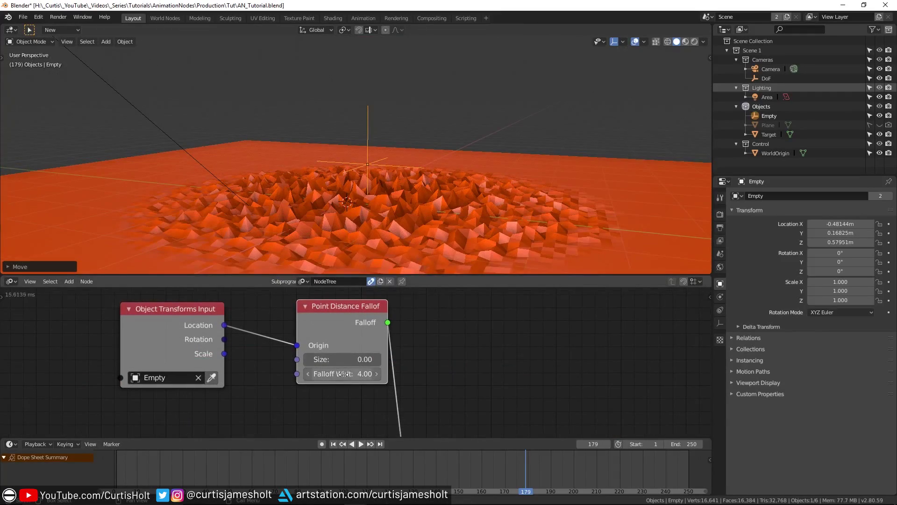
# Step: Increase the Point Distance Falloff's falloff width to 7.72
pyautogui.moveTo(343, 373); pyautogui.dragTo(376, 373)
pyautogui.moveTo(359, 140); pyautogui.dragTo(366, 201, button='middle')
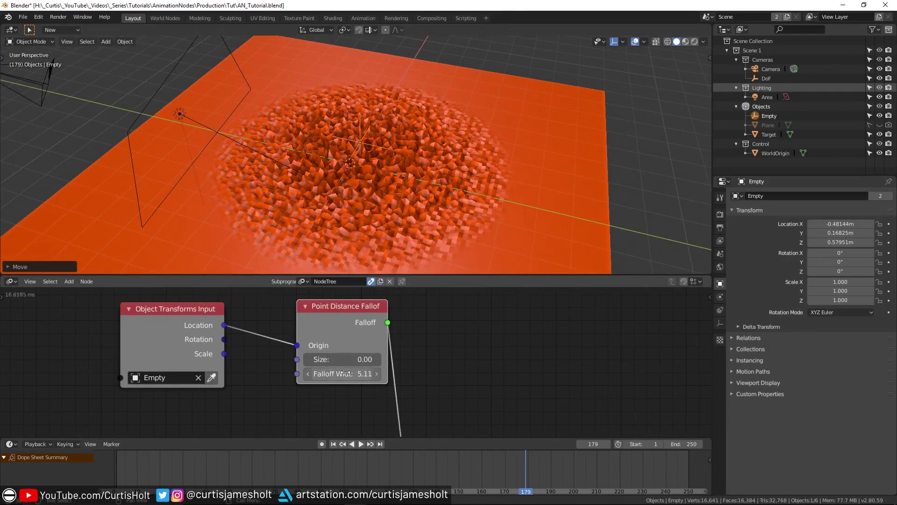
pyautogui.moveTo(342, 374)
pyautogui.mouseDown()
pyautogui.moveTo(332, 373)
pyautogui.moveTo(386, 373)
pyautogui.moveTo(268, 374)
pyautogui.moveTo(358, 374)
pyautogui.mouseUp()
# Step: Play the animation and move the empty to about X -0.11, Y 0.05 and Z 0.32 m
pyautogui.click(361, 444)
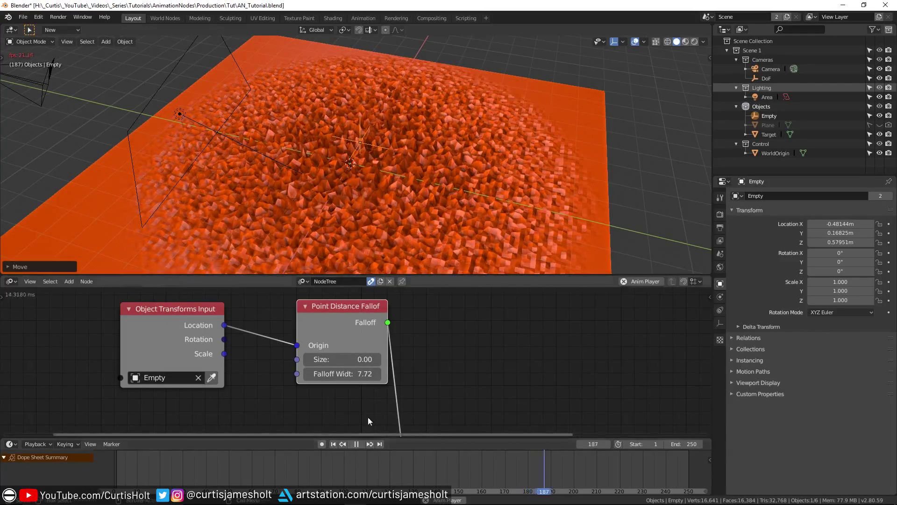
pyautogui.moveTo(383, 267); pyautogui.dragTo(395, 169, button='middle')
pyautogui.press('g')
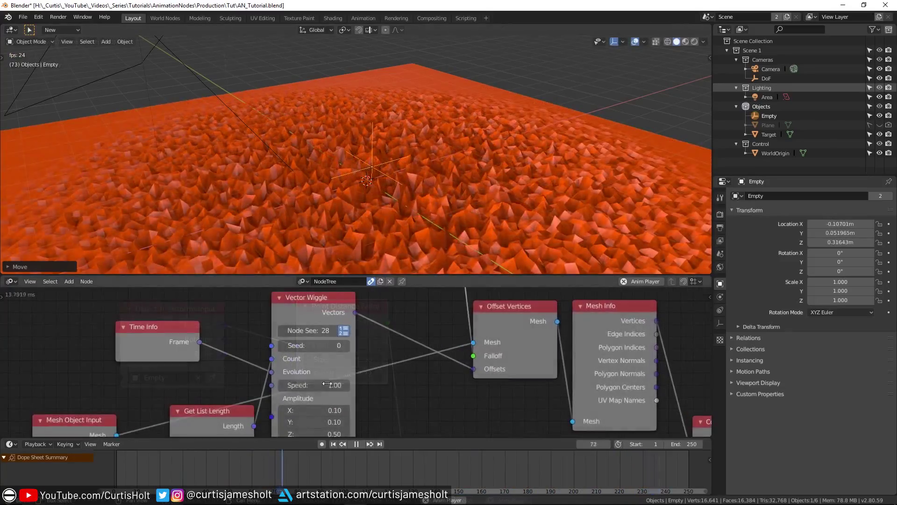
# Step: Raise the Vector Wiggle's Z amplitude to 2.18 and move the empty over the plane to test the displacement
pyautogui.scroll(2, 327, 383)
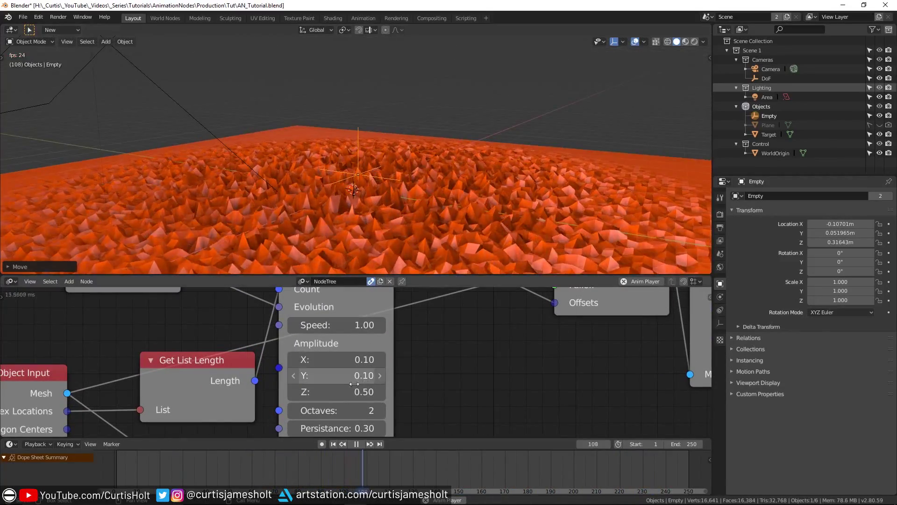
pyautogui.moveTo(346, 392); pyautogui.dragTo(383, 391)
pyautogui.scroll(-5, 400, 229)
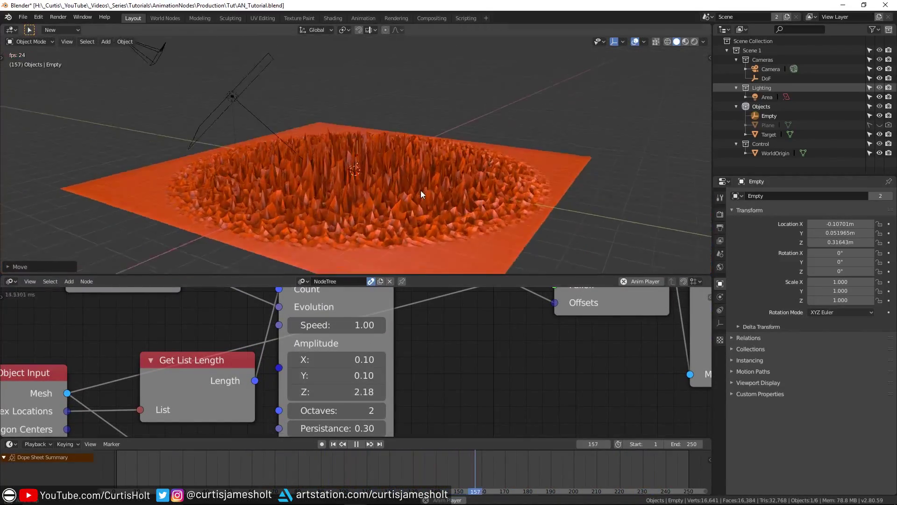
pyautogui.scroll(3, 421, 190)
pyautogui.press('g')
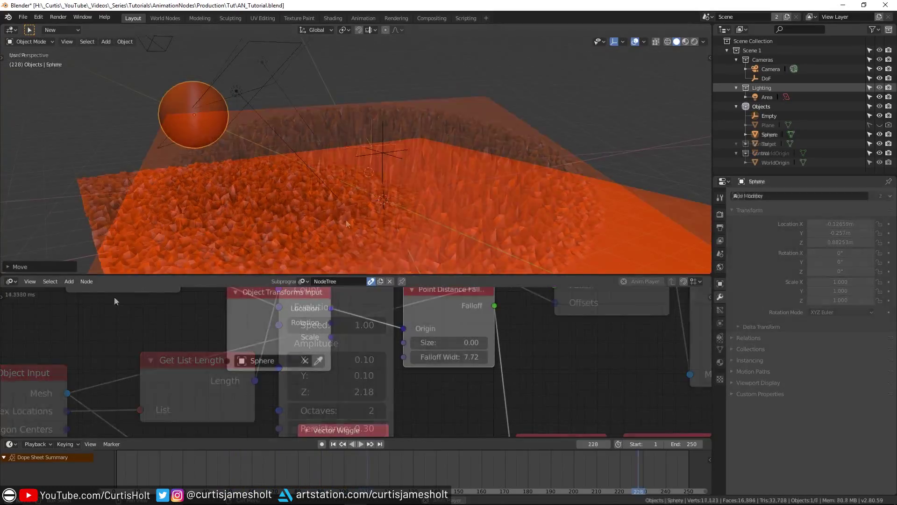
# Step: Move the sphere across the plane to test it as the origin of the wiggle falloff
pyautogui.press('g')
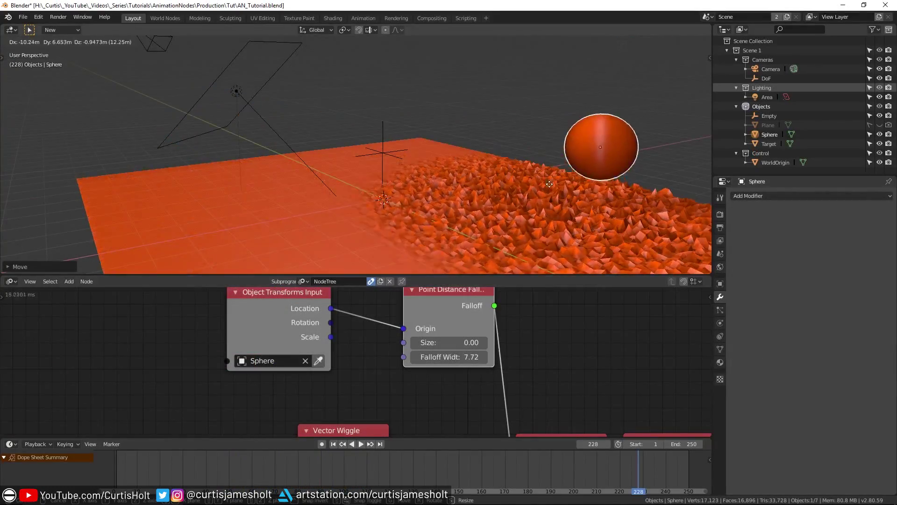
pyautogui.click(363, 193)
pyautogui.moveTo(363, 193); pyautogui.dragTo(327, 182, button='middle')
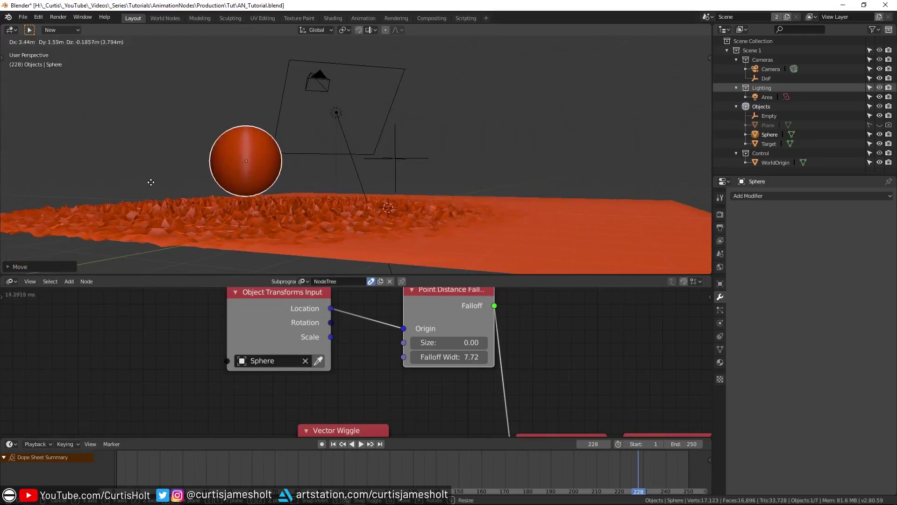
pyautogui.press('g')
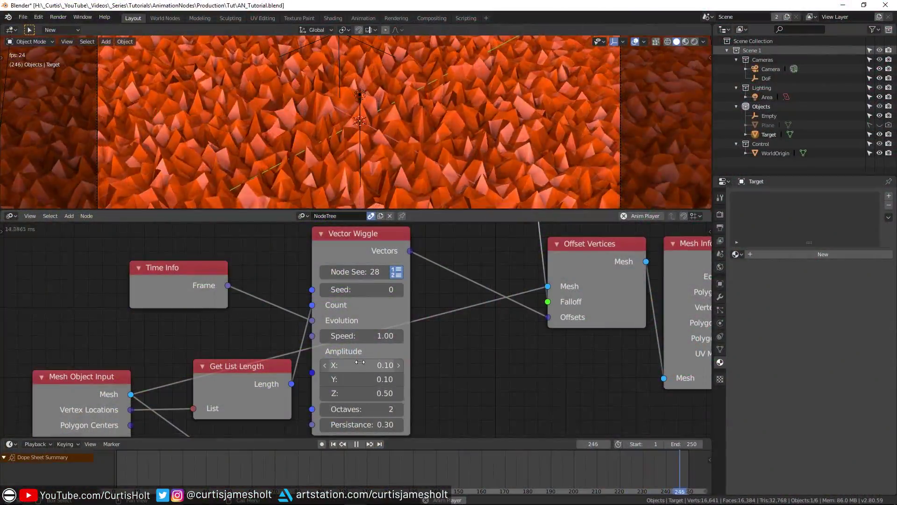
# Step: Set the Vector Wiggle's amplitude to X 0.2, Y 1.8 and Z 0.2
pyautogui.click(359, 365)
pyautogui.write('0.2')
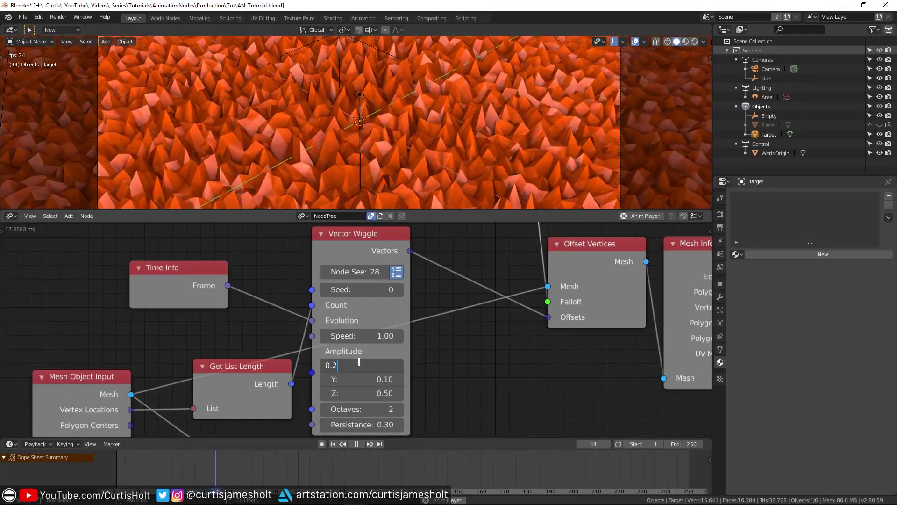
pyautogui.press('Tab')
pyautogui.write('1.8')
pyautogui.press('Tab')
pyautogui.write('0.2')
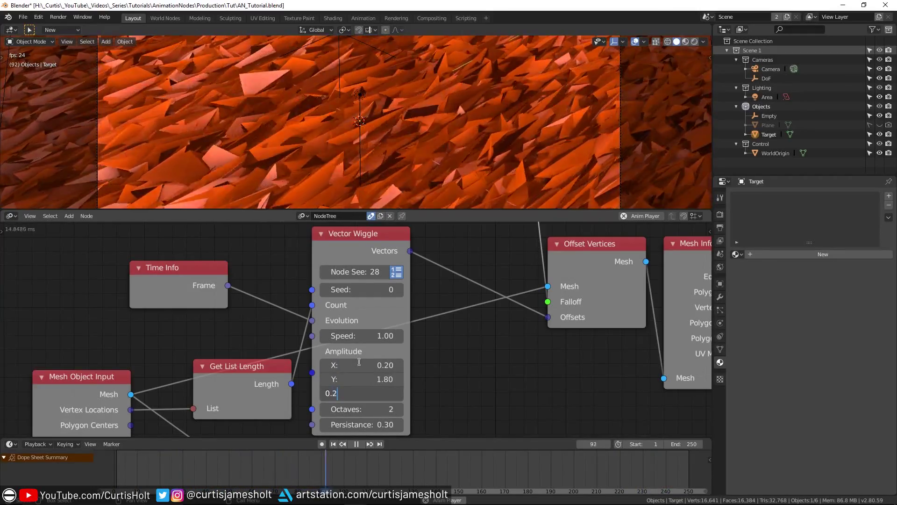
pyautogui.press('Return')
# Step: Enlarge the 3D viewport and reframe the camera on the displaced surface with walk navigation
pyautogui.moveTo(448, 208); pyautogui.dragTo(458, 308)
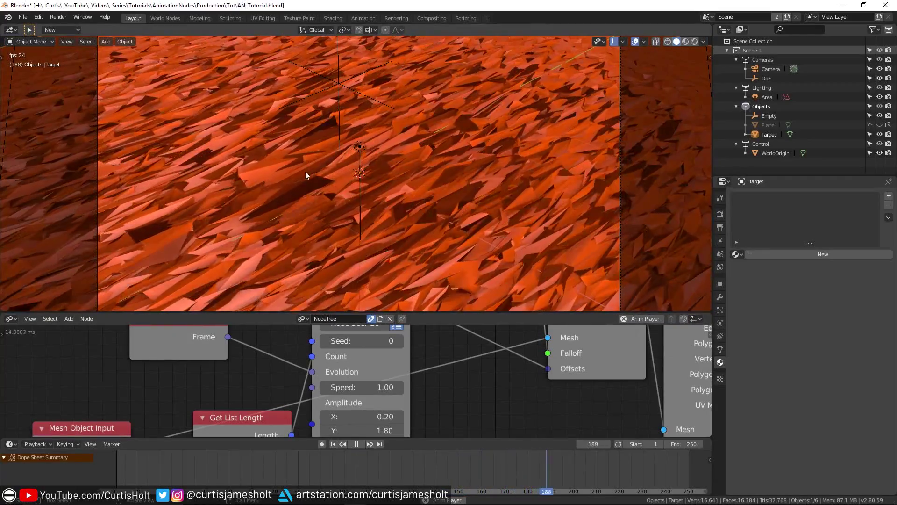
pyautogui.hotkey('shift', '`')
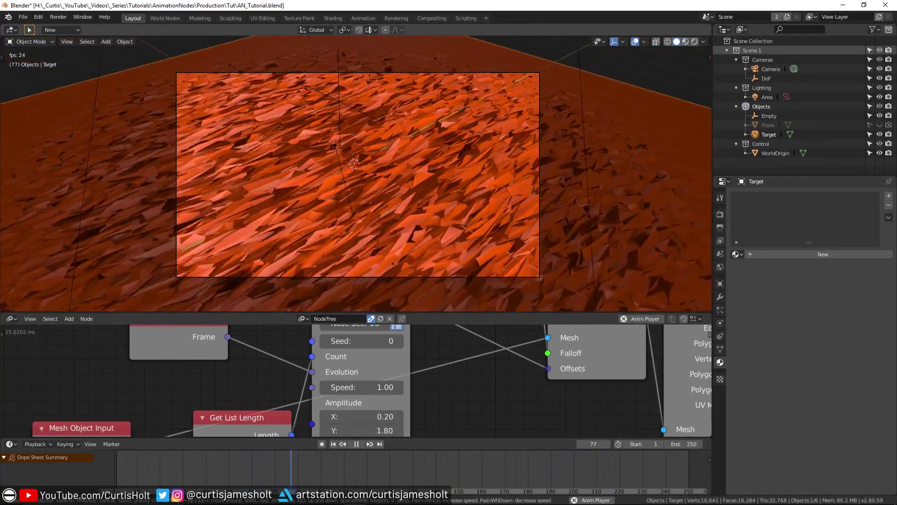
pyautogui.click(356, 172)
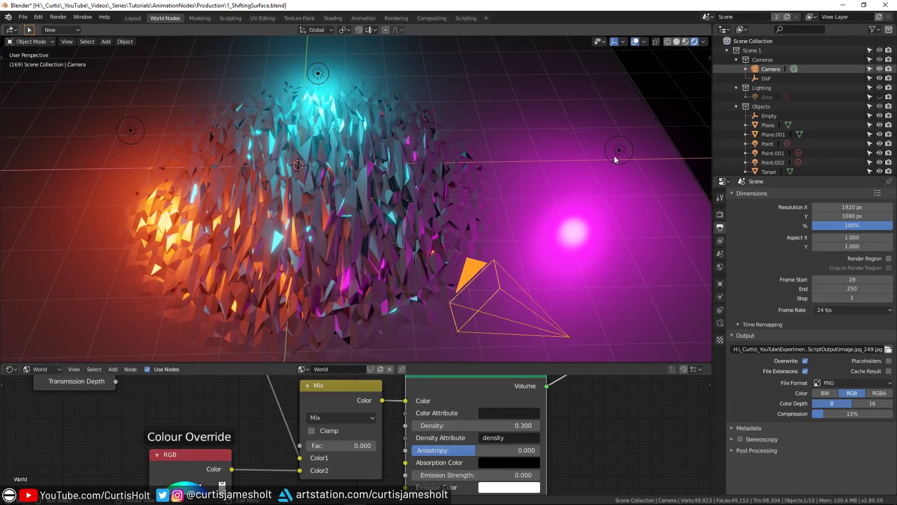
# Step: Examine the lit surface, point lights and camera of the 1_ShiftingSurface scene in free and camera views
pyautogui.moveTo(375, 202); pyautogui.dragTo(330, 197, button='middle')
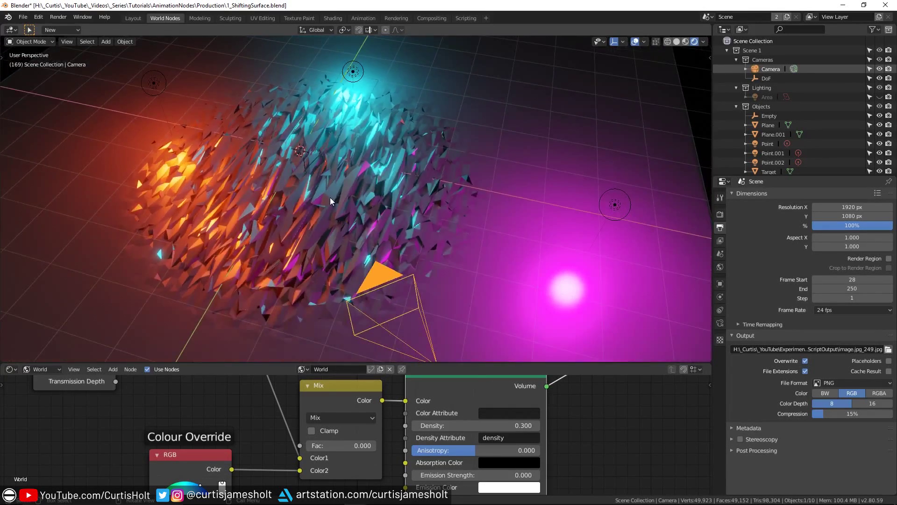
pyautogui.press('KP_0')
pyautogui.hotkey('alt', 'a')
pyautogui.scroll(-2, 370, 169)
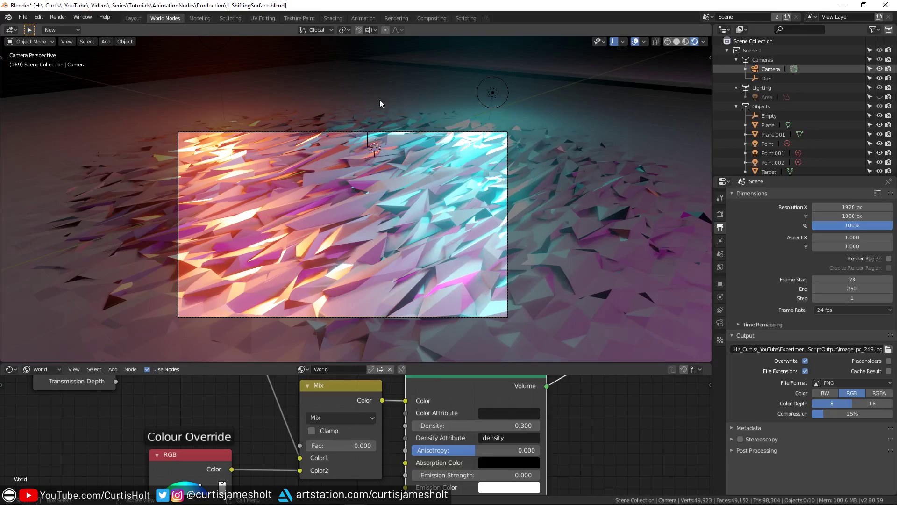
pyautogui.moveTo(470, 105); pyautogui.dragTo(489, 163, button='middle')
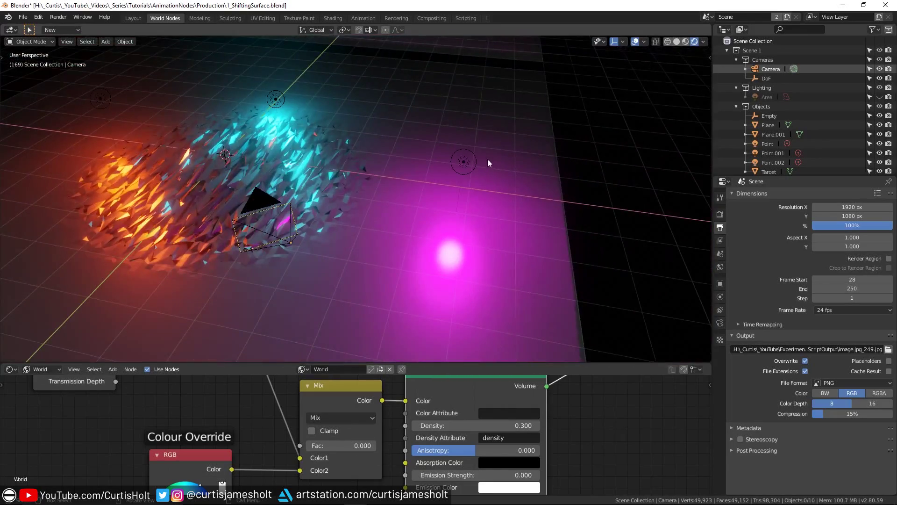
pyautogui.moveTo(329, 170); pyautogui.dragTo(407, 201, button='middle')
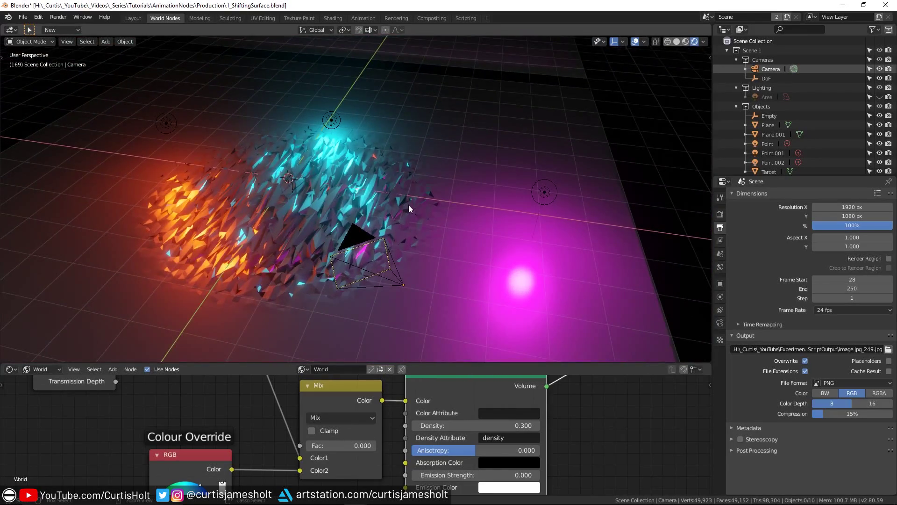
pyautogui.press('KP_0')
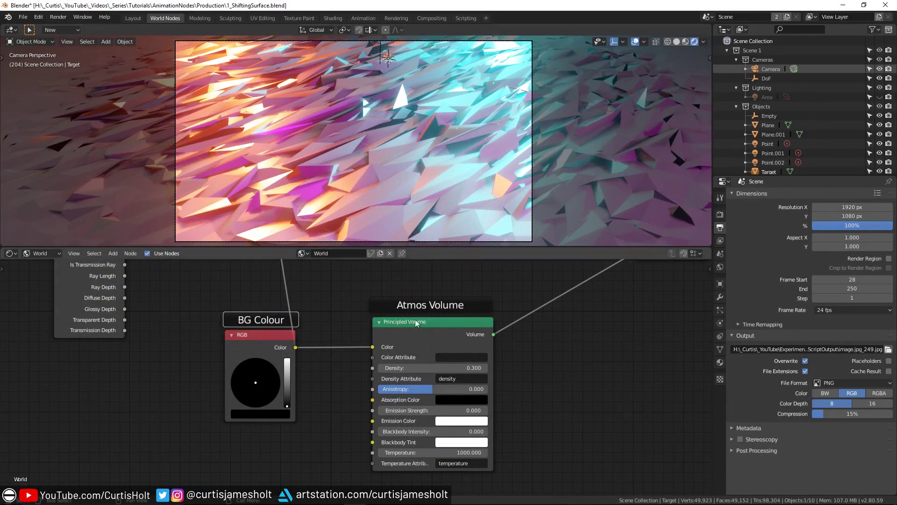
# Step: Set the density of the world's Atmos Volume Principled Volume node to 7
pyautogui.click(431, 367)
pyautogui.write('7')
pyautogui.press('Return')
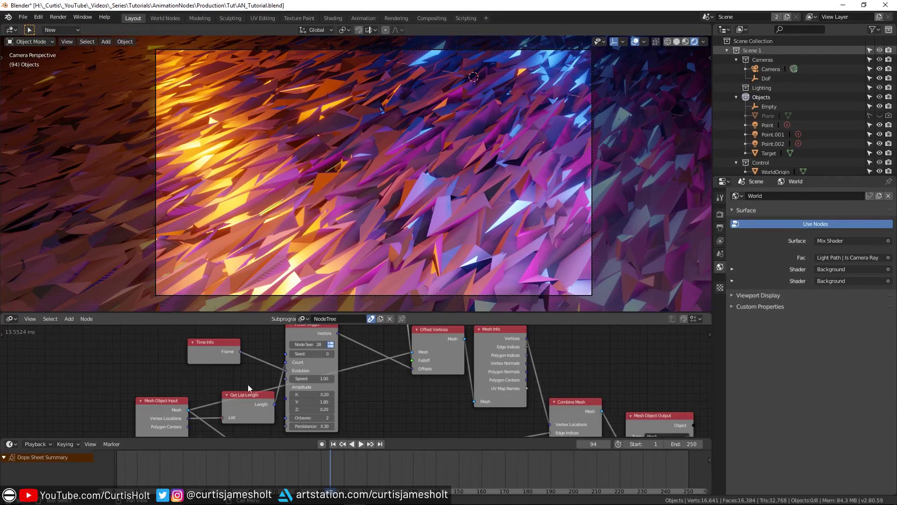
# Step: Switch to the GitHub issue about Blender 2.8 render crashes and copy the bpy render script from its comment
pyautogui.click(59, 17)
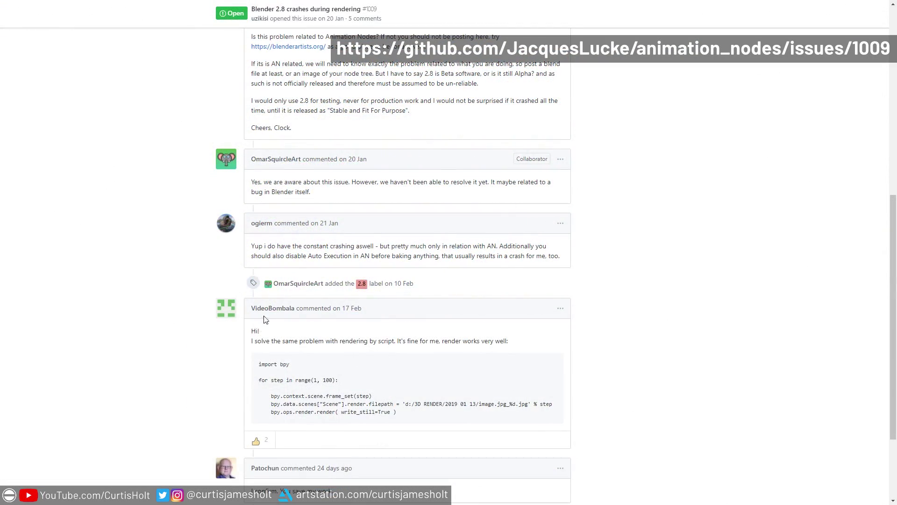
pyautogui.moveTo(270, 312)
pyautogui.moveTo(397, 413); pyautogui.dragTo(257, 363)
pyautogui.hotkey('ctrl', 'c')
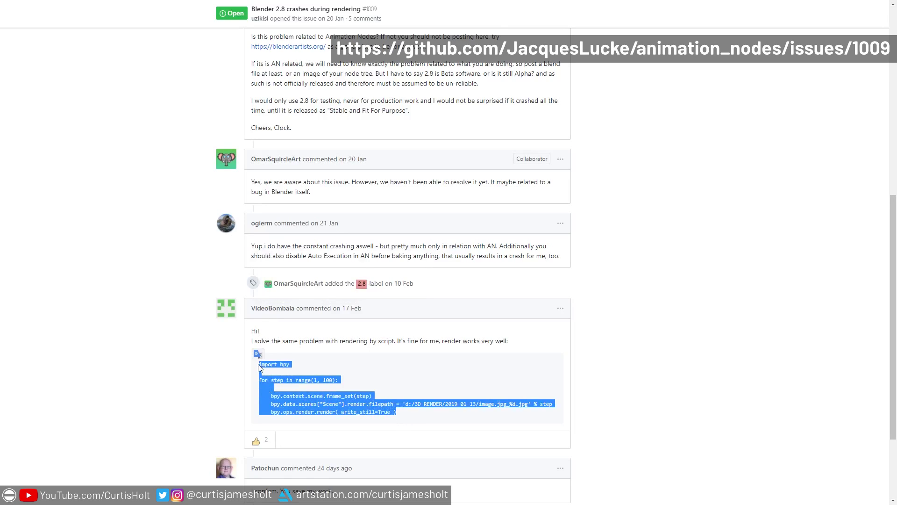
pyautogui.click(462, 418)
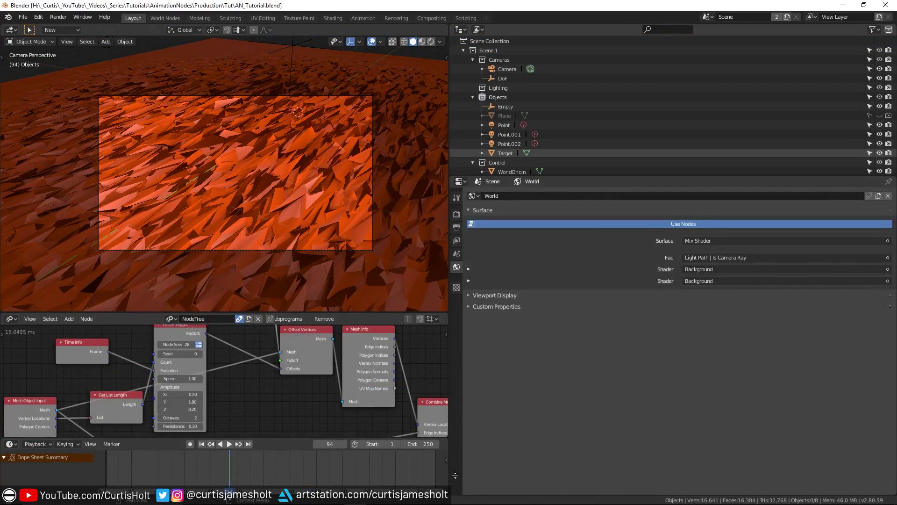
# Step: Split off a Text Editor below the World properties and paste the copied render script into a new text
pyautogui.moveTo(453, 484); pyautogui.dragTo(463, 266)
pyautogui.click(461, 274)
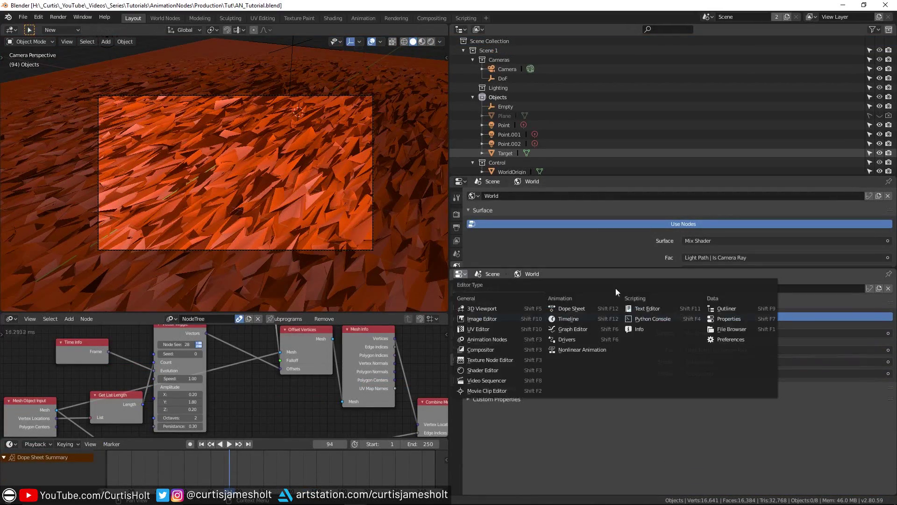
pyautogui.click(654, 309)
pyautogui.click(662, 275)
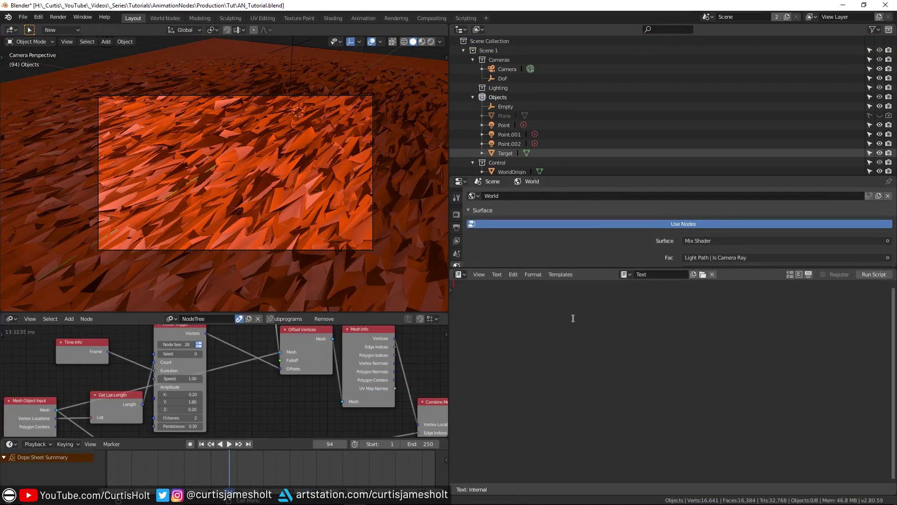
pyautogui.hotkey('ctrl', 'v')
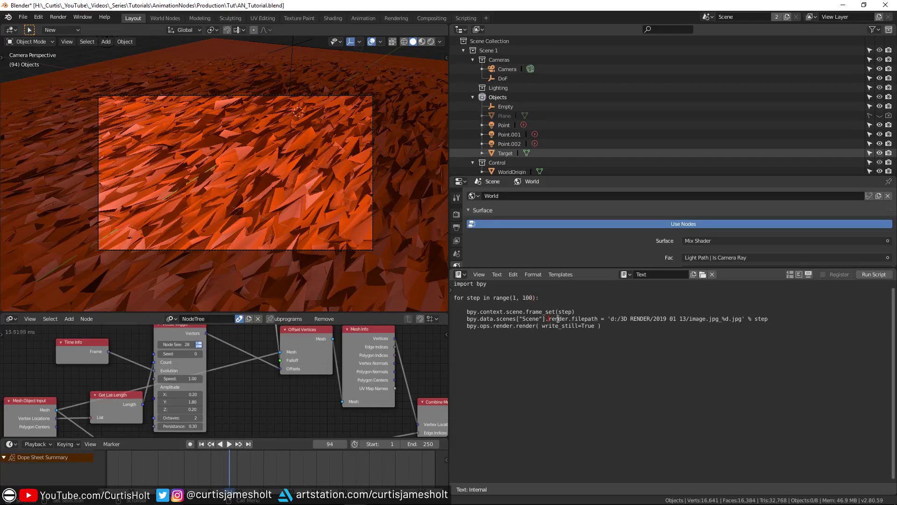
# Step: Examine the script's render.filepath line and its output path, and open the text commands
pyautogui.moveTo(558, 320); pyautogui.dragTo(599, 320)
pyautogui.moveTo(743, 319); pyautogui.dragTo(611, 320)
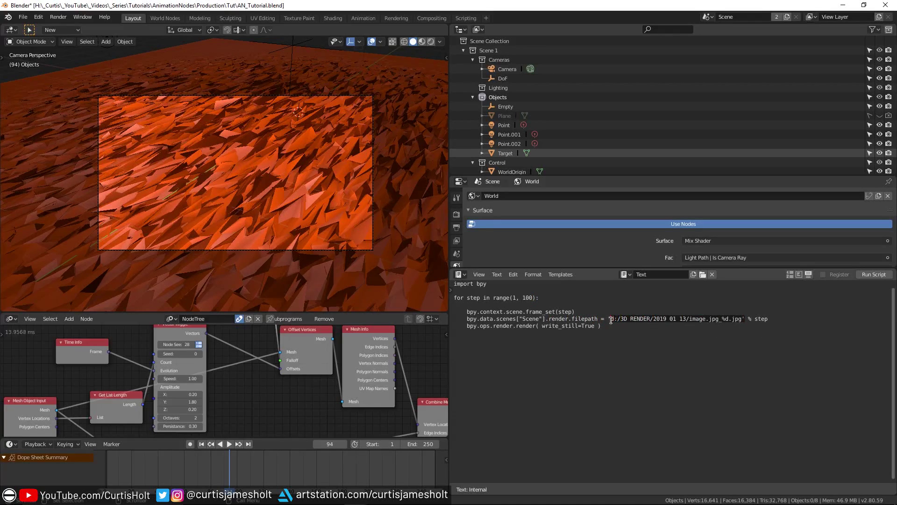
pyautogui.click(617, 342)
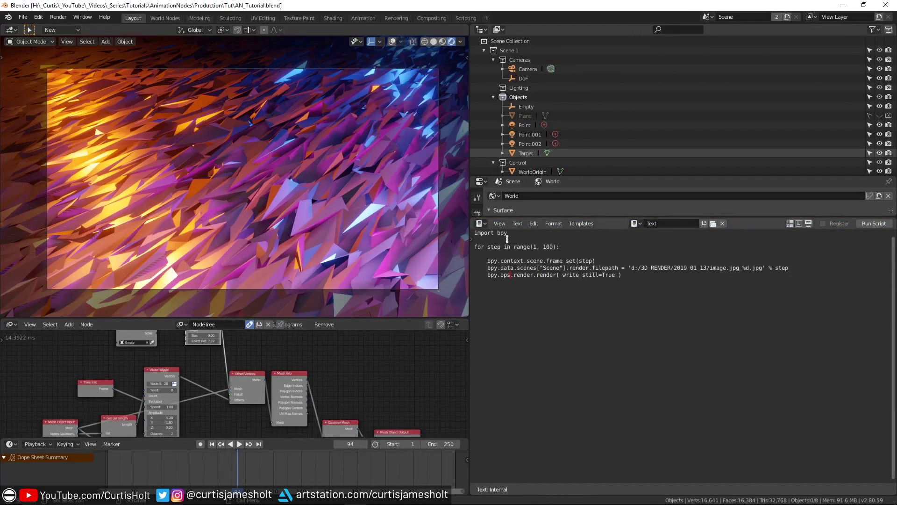
pyautogui.click(517, 223)
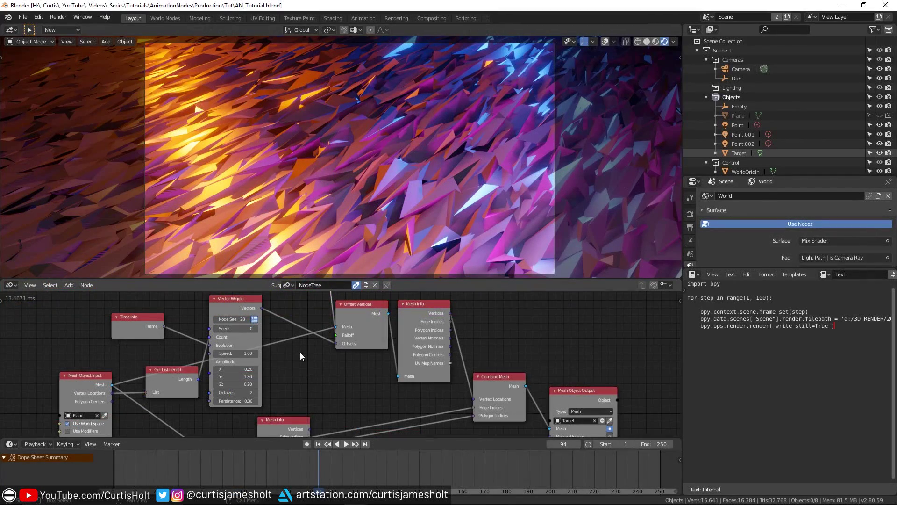
# Step: Review the finished node tree and the Tutorials section of the Animation Nodes documentation
pyautogui.scroll(-2, 299, 351)
pyautogui.moveTo(300, 352); pyautogui.dragTo(323, 380, button='middle')
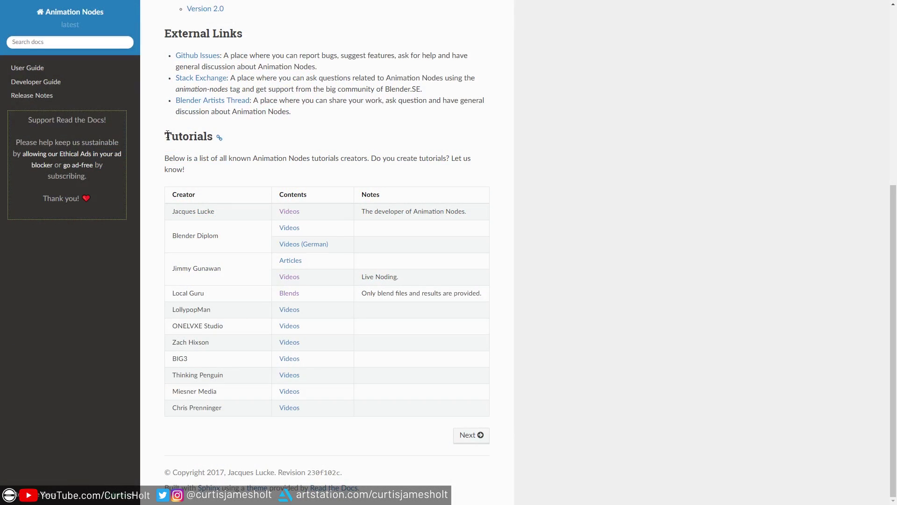
pyautogui.moveTo(165, 135); pyautogui.dragTo(213, 139)
pyautogui.click(384, 338)
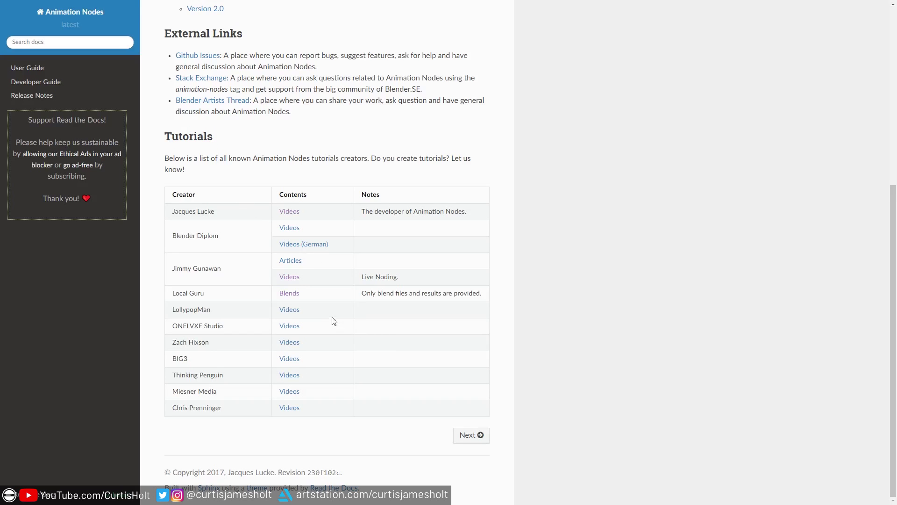